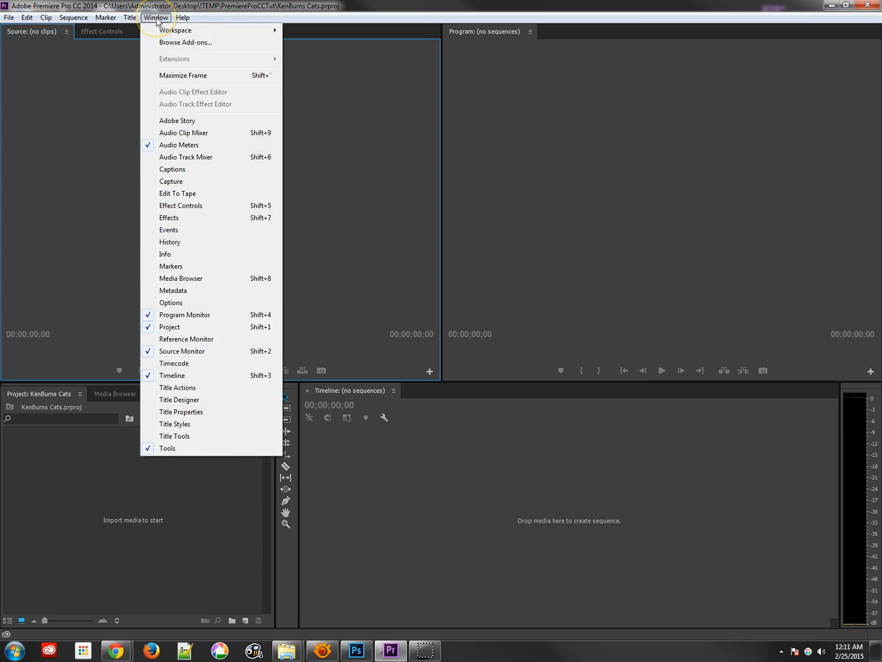
# - Switch the workspace to Editing (CS5.5)
pyautogui.moveTo(178, 31)
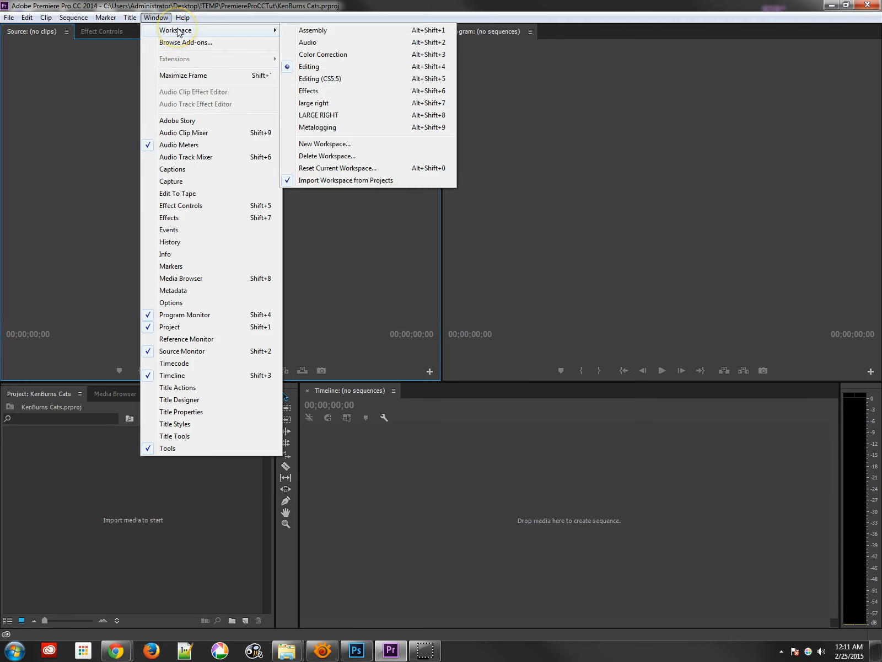
pyautogui.click(330, 79)
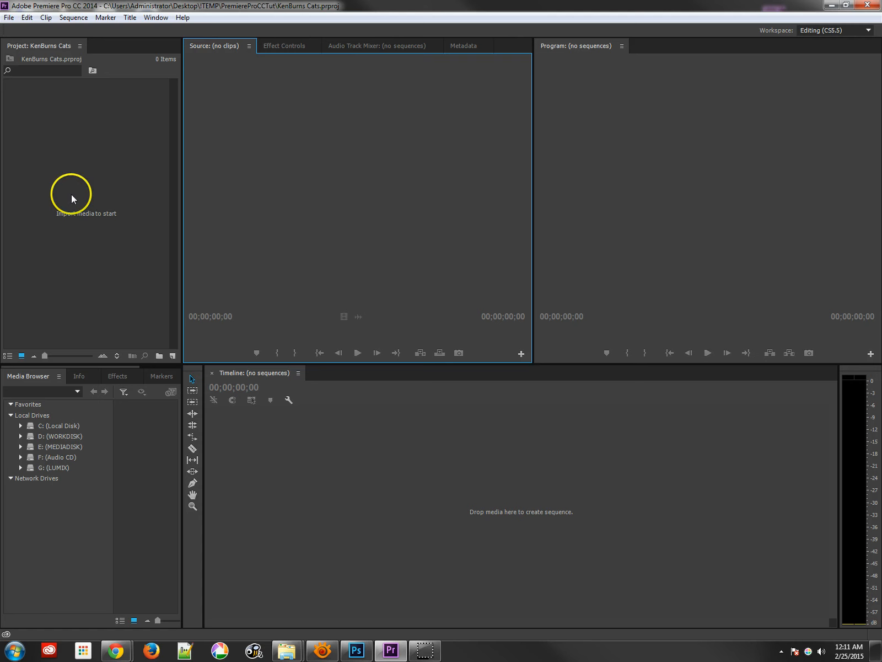
# - Move the Source monitor panel into its own frame beside the Program monitor
pyautogui.click(155, 17)
pyautogui.click(415, 126)
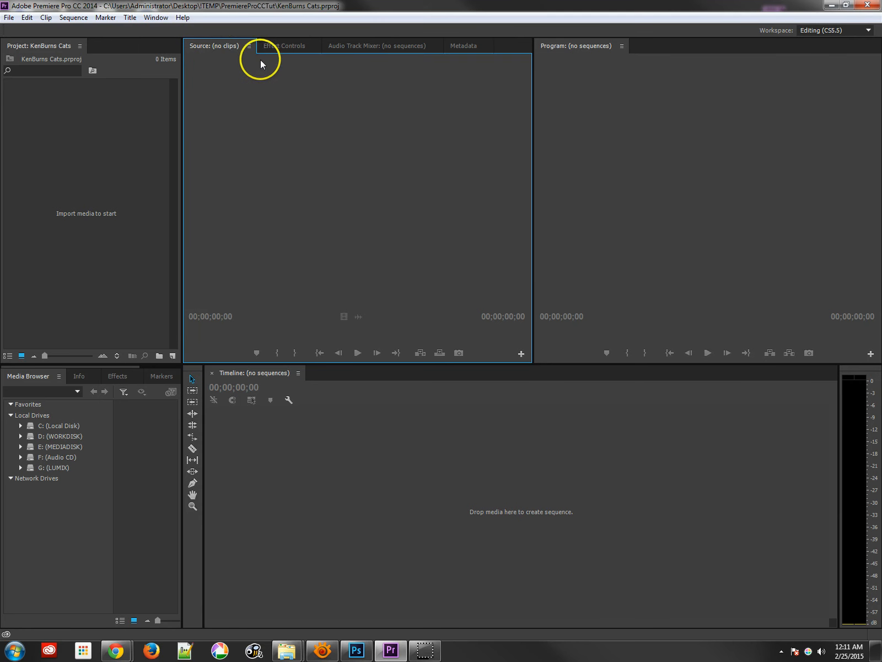
pyautogui.moveTo(236, 49); pyautogui.dragTo(525, 134)
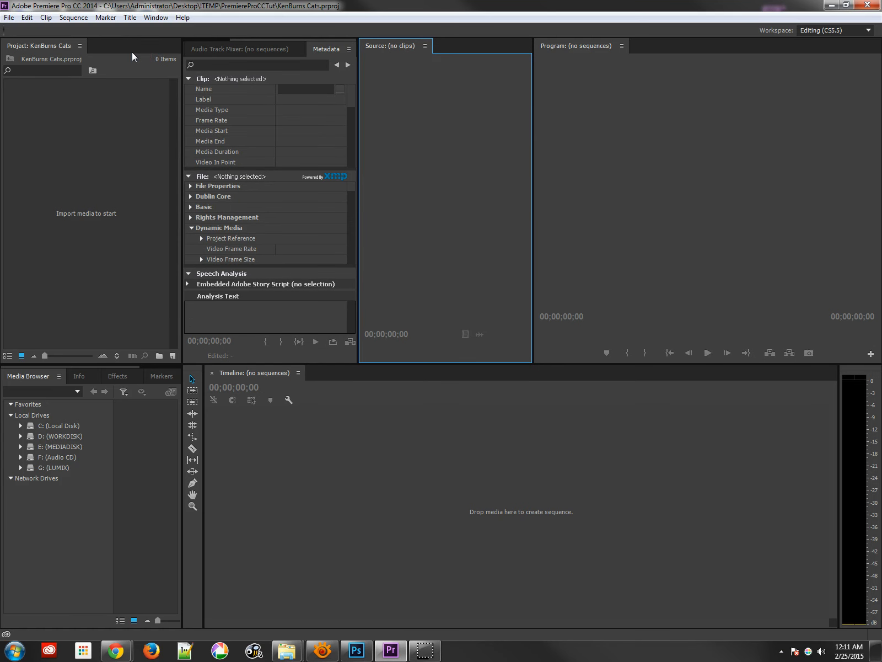
# - Switch the workspace to LARGE RIGHT
pyautogui.click(153, 18)
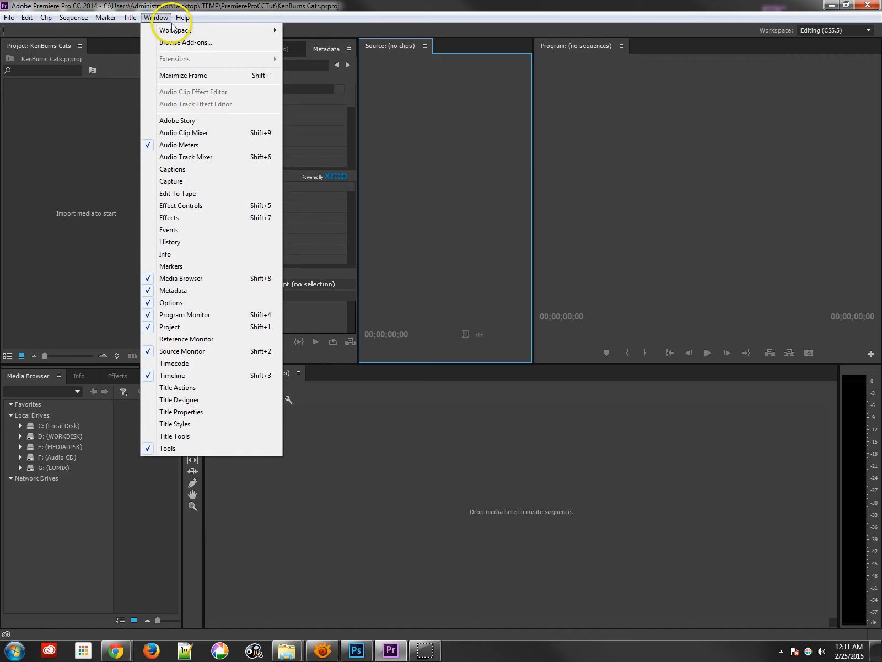
pyautogui.moveTo(173, 31)
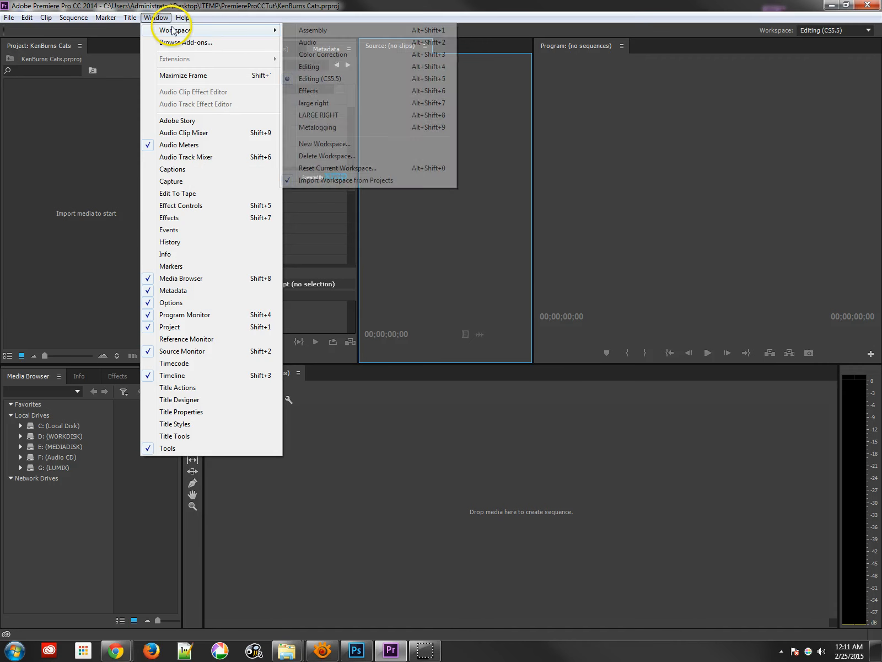
pyautogui.click(315, 114)
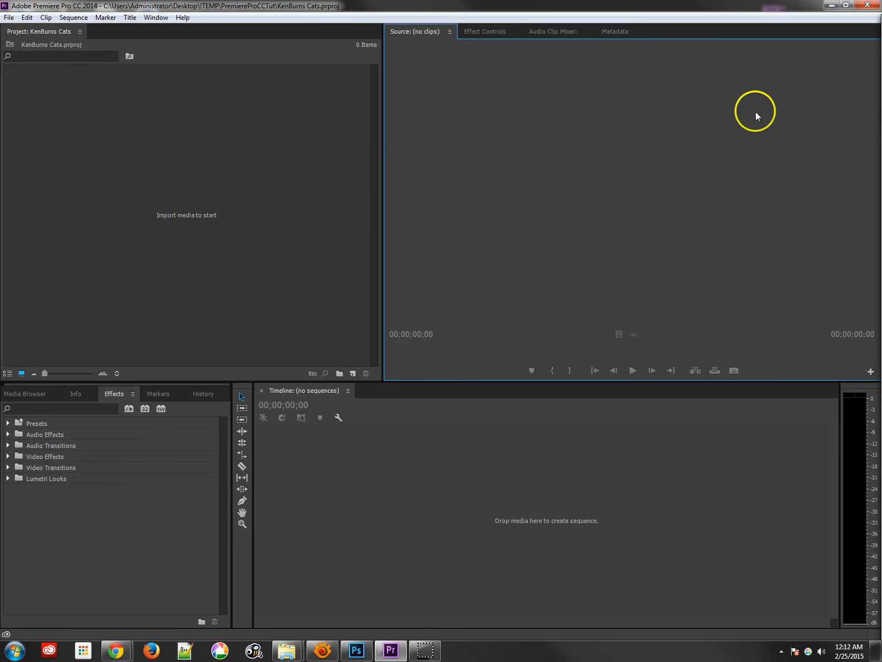
pyautogui.moveTo(879, 27)
pyautogui.mouseDown()
pyautogui.moveTo(263, 32)
pyautogui.moveTo(211, 20)
pyautogui.moveTo(172, 41)
pyautogui.moveTo(163, 14)
pyautogui.moveTo(881, 44)
pyautogui.mouseUp()
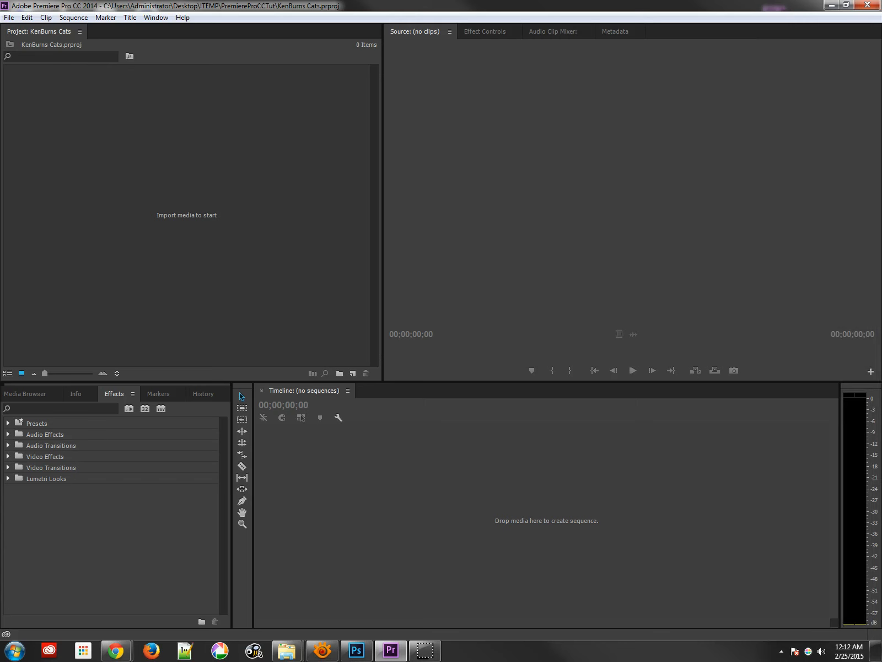
# - Switch the workspace to Editing
pyautogui.click(155, 17)
pyautogui.moveTo(172, 32)
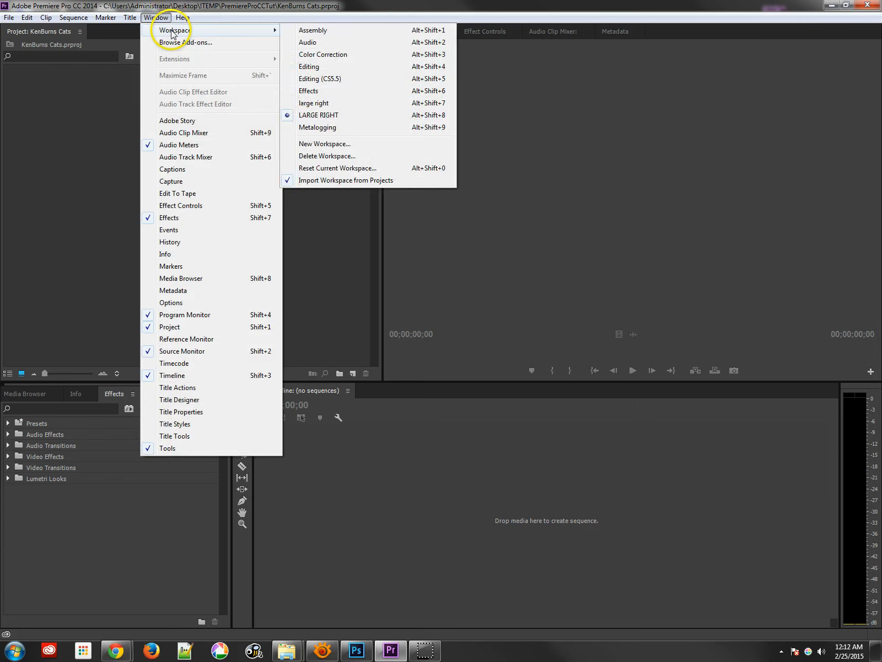
pyautogui.click(316, 67)
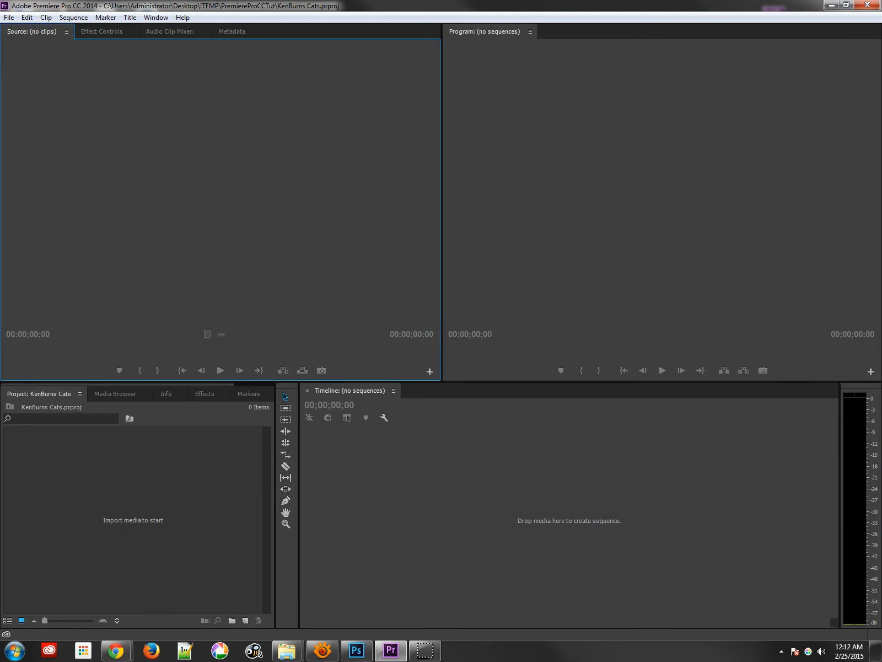
# - Switch to XnViewMP and enlarge its browser window to show all the footage thumbnails
pyautogui.hotkey('alt', 'Tab')
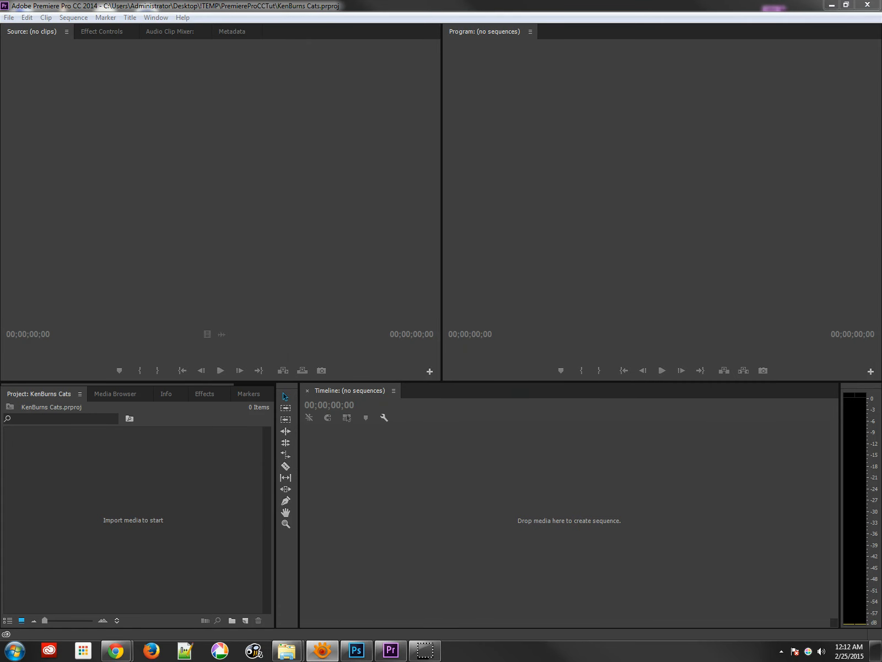
pyautogui.moveTo(881, 144); pyautogui.dragTo(311, 114)
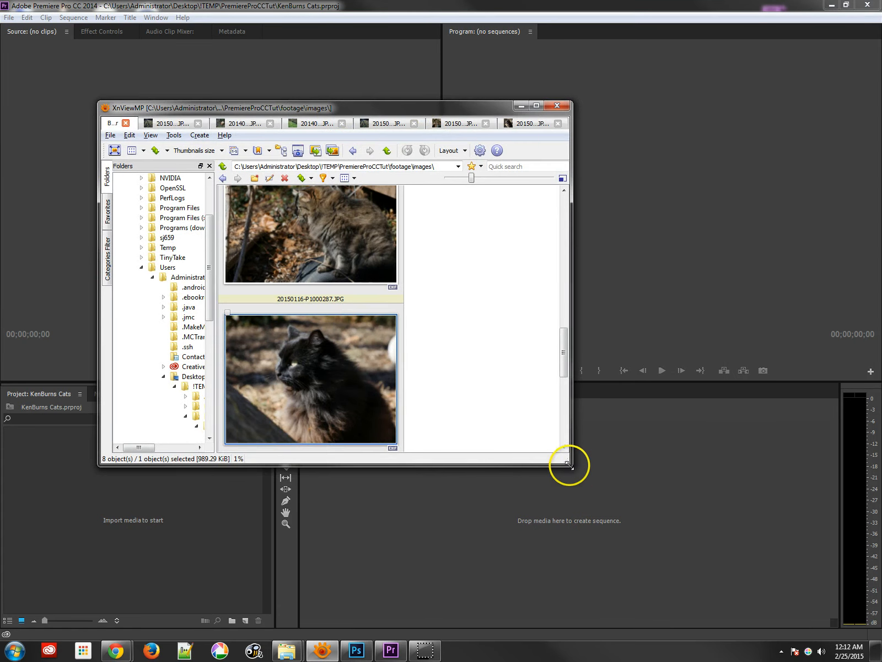
pyautogui.moveTo(568, 465); pyautogui.dragTo(861, 637)
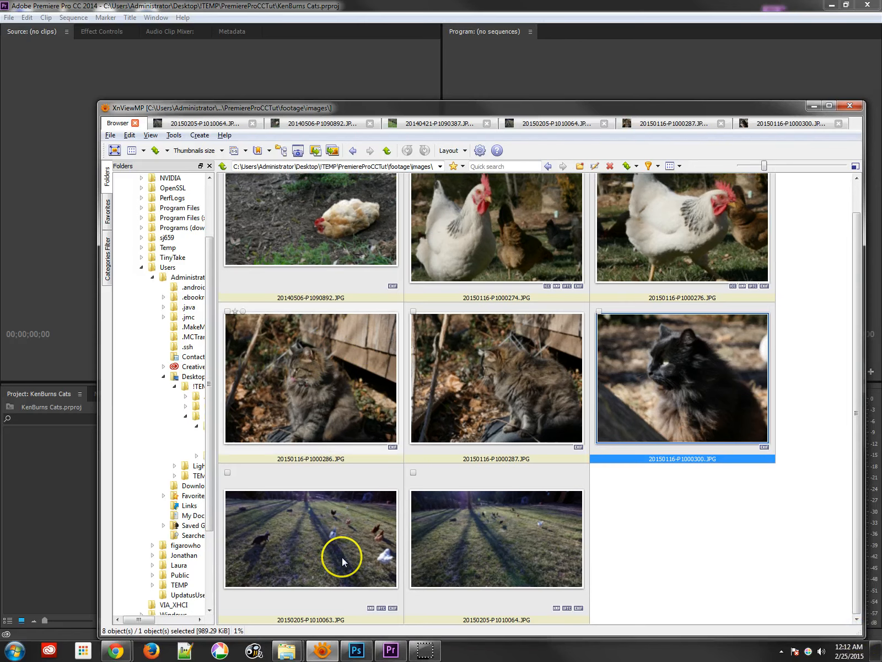
# - Preview the cat and chicken photos at full size, then close the image viewer
pyautogui.click(330, 380)
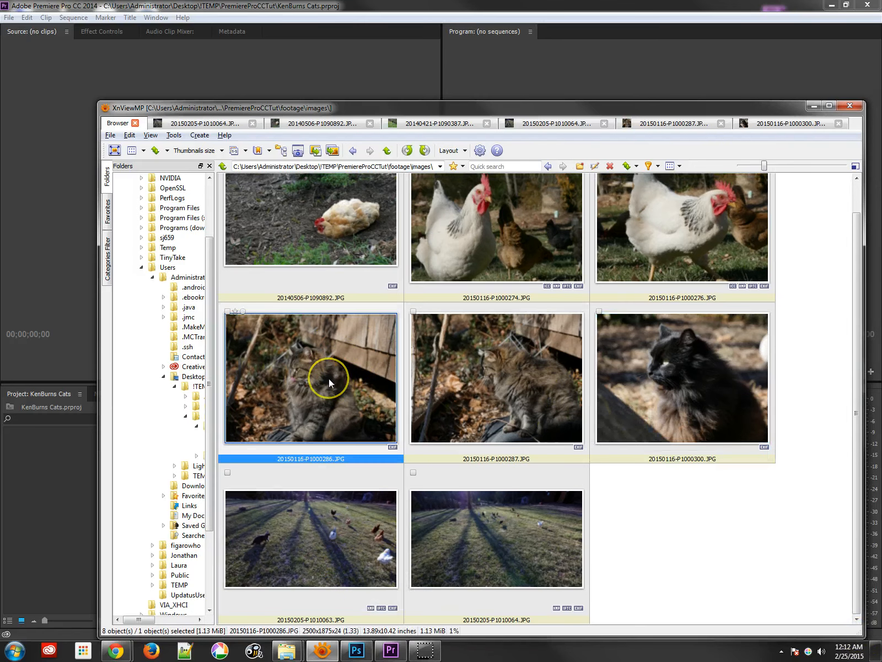
pyautogui.doubleClick(329, 378)
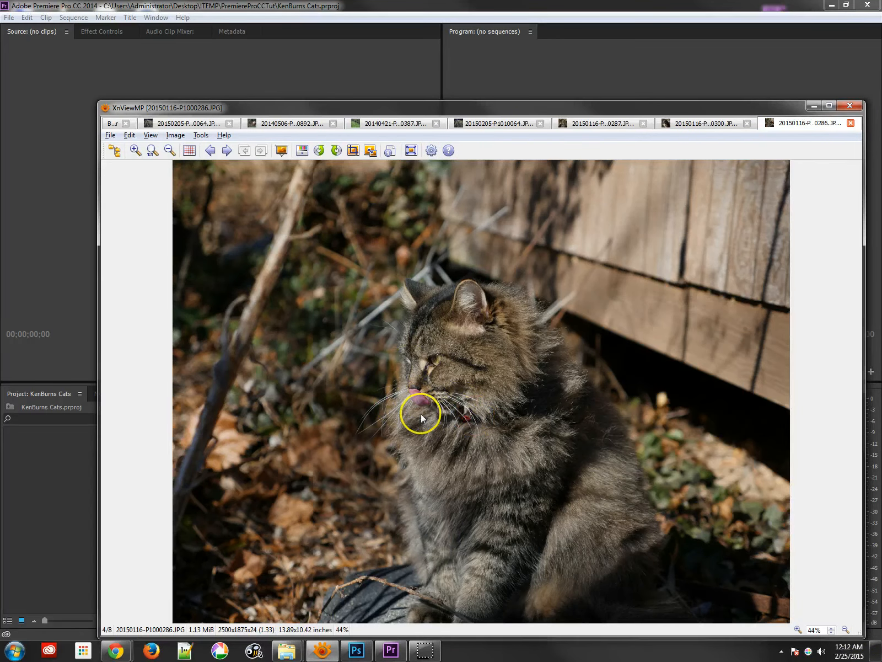
pyautogui.doubleClick(502, 456)
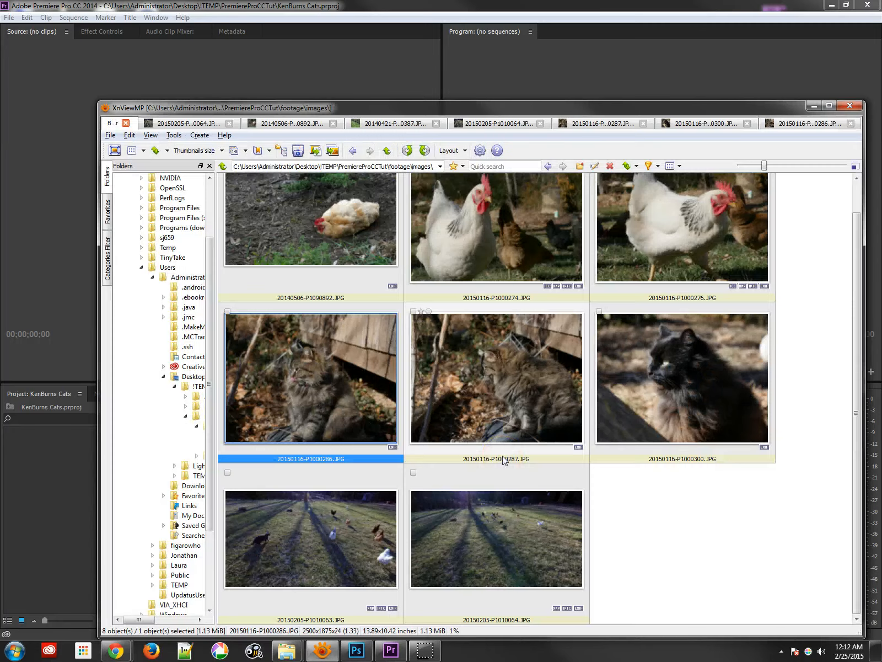
pyautogui.doubleClick(352, 510)
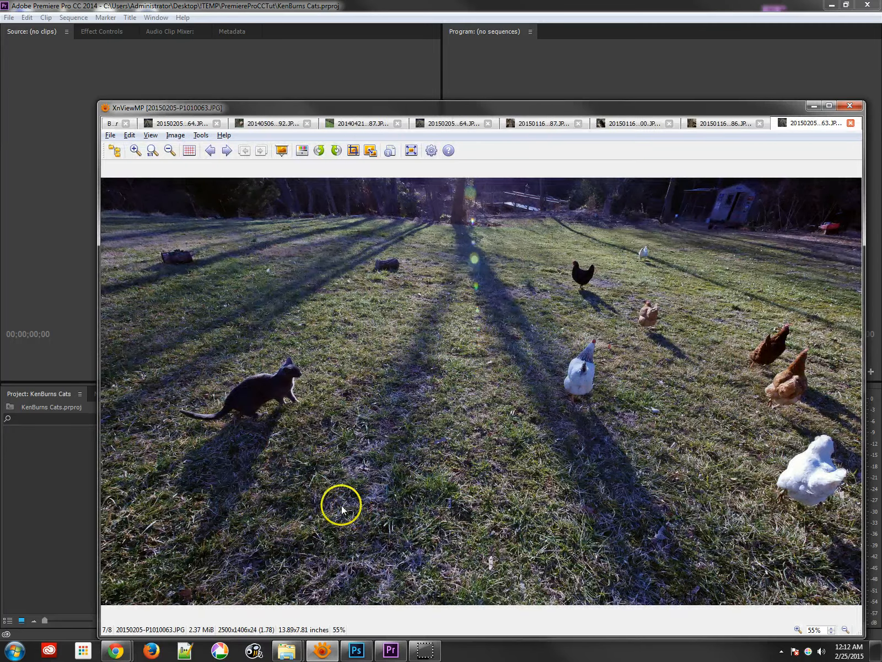
pyautogui.click(491, 355)
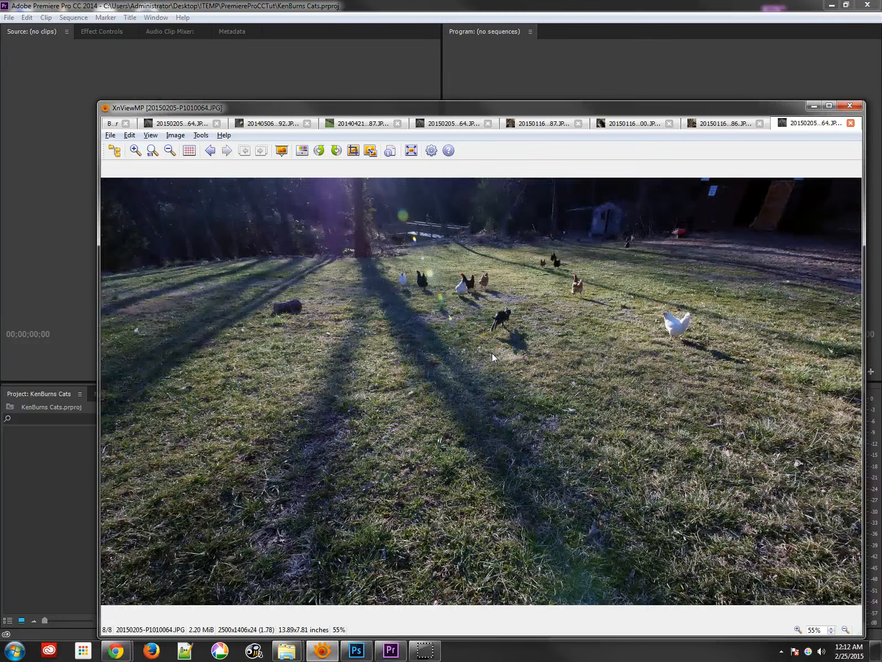
pyautogui.click(492, 353)
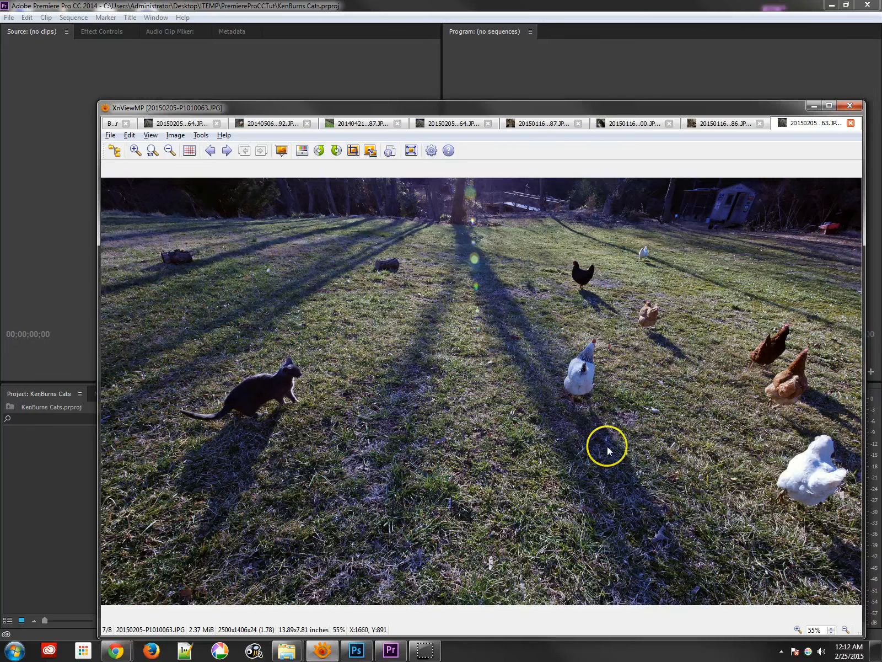
pyautogui.click(850, 105)
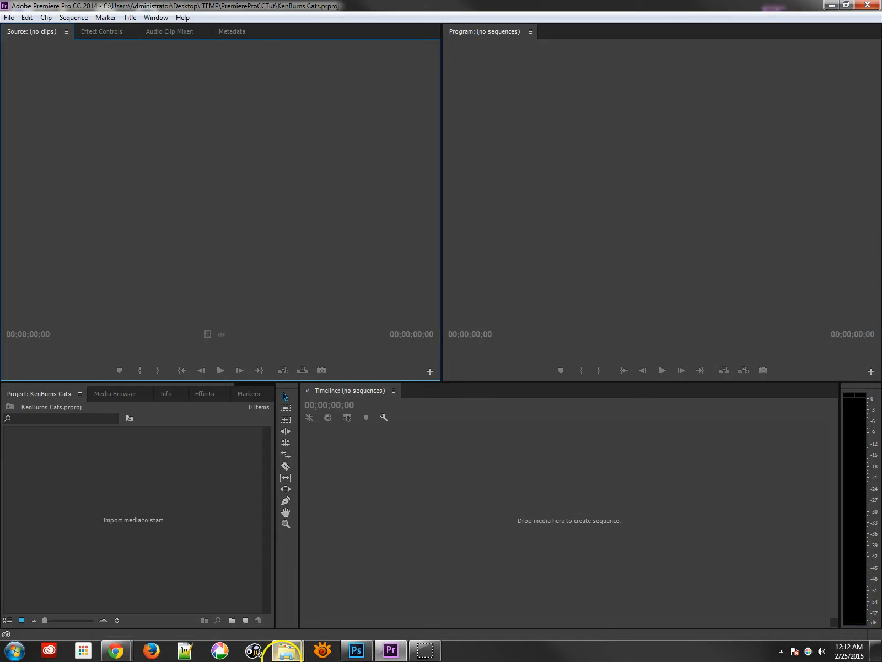
# - Open Windows Explorer and browse the PremiereProCCTut footage folder with its audio and images subfolders
pyautogui.click(286, 650)
pyautogui.click(325, 586)
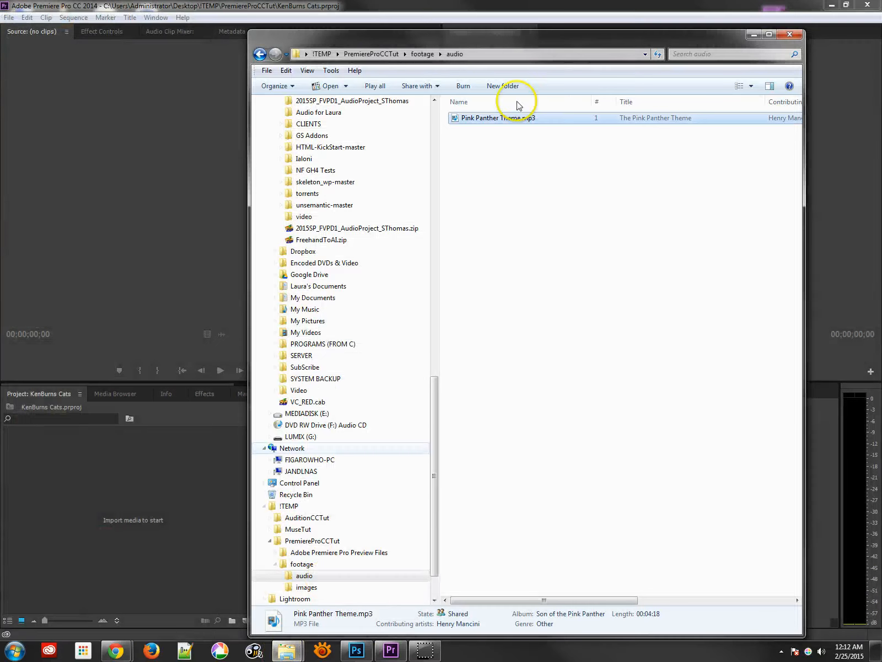
pyautogui.click(423, 54)
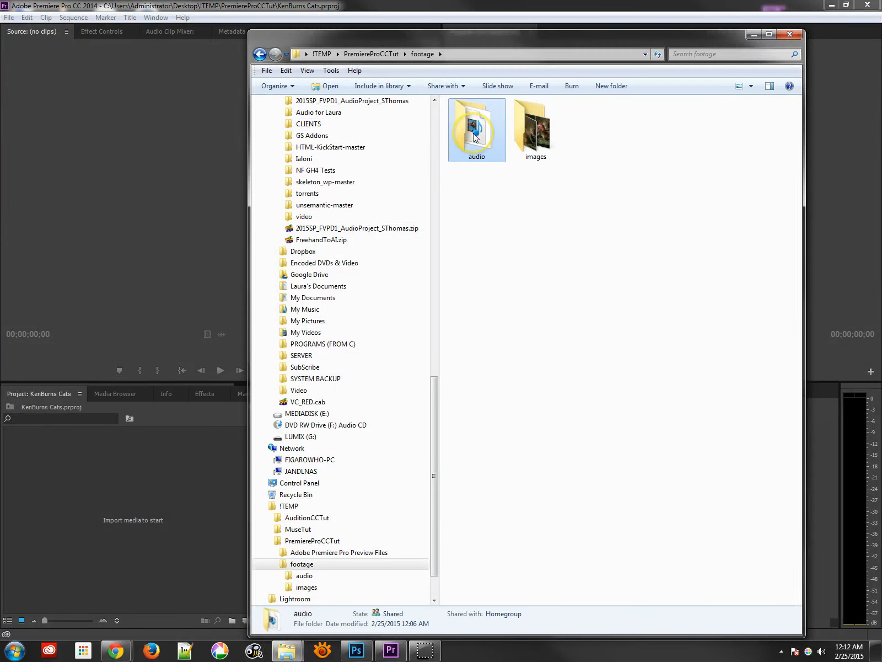
pyautogui.doubleClick(474, 137)
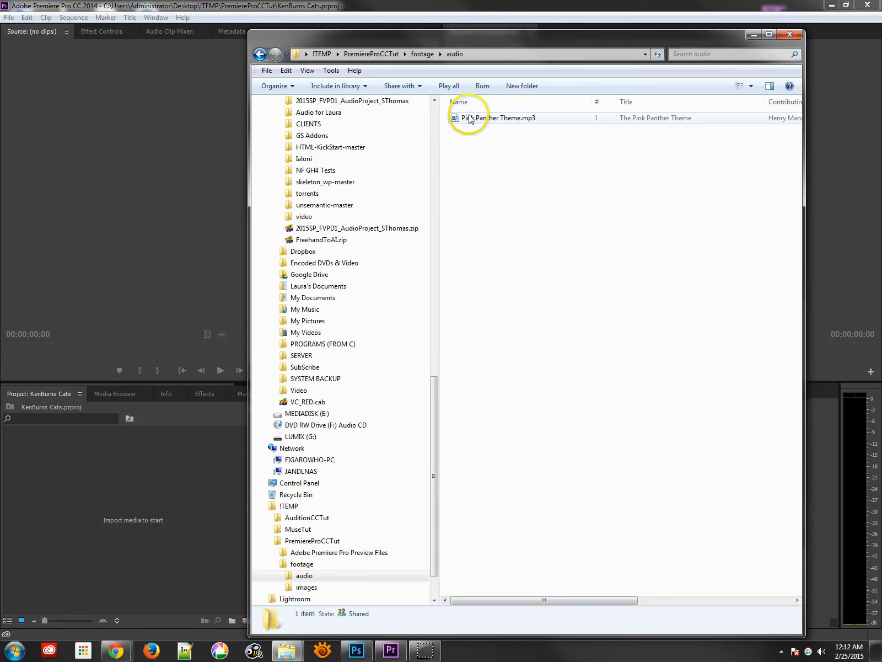
pyautogui.click(470, 117)
pyautogui.click(415, 55)
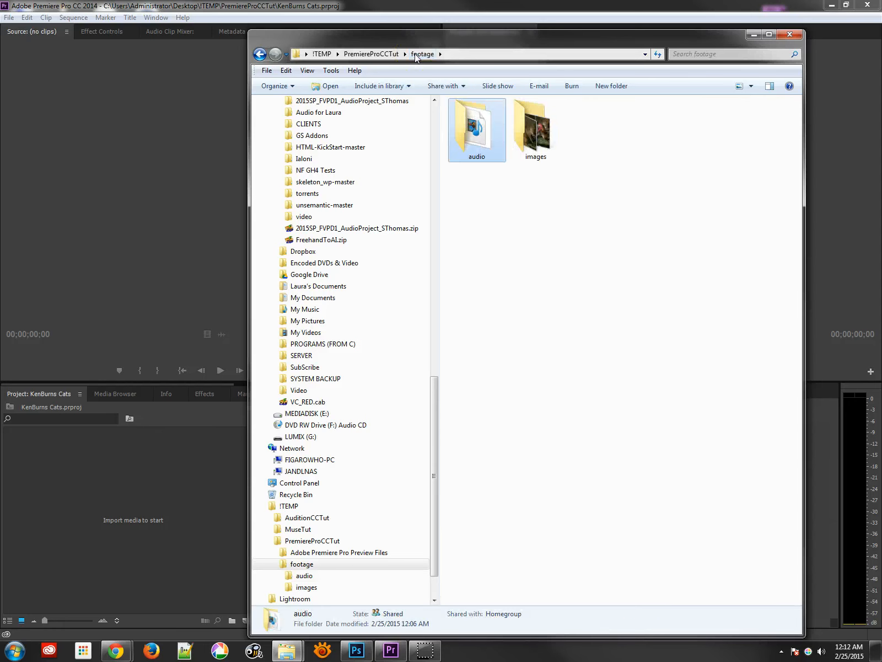
pyautogui.click(525, 138)
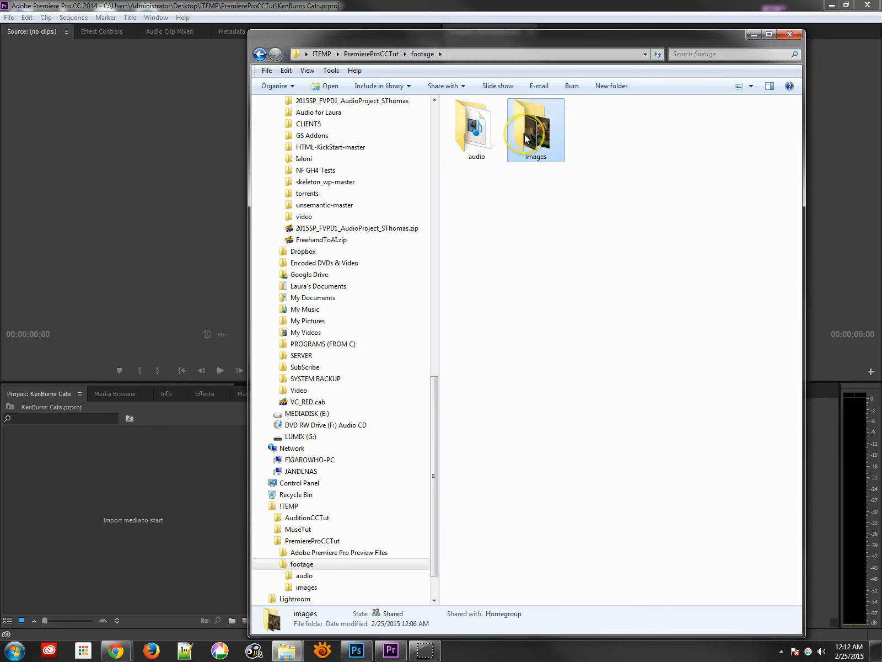
pyautogui.click(371, 53)
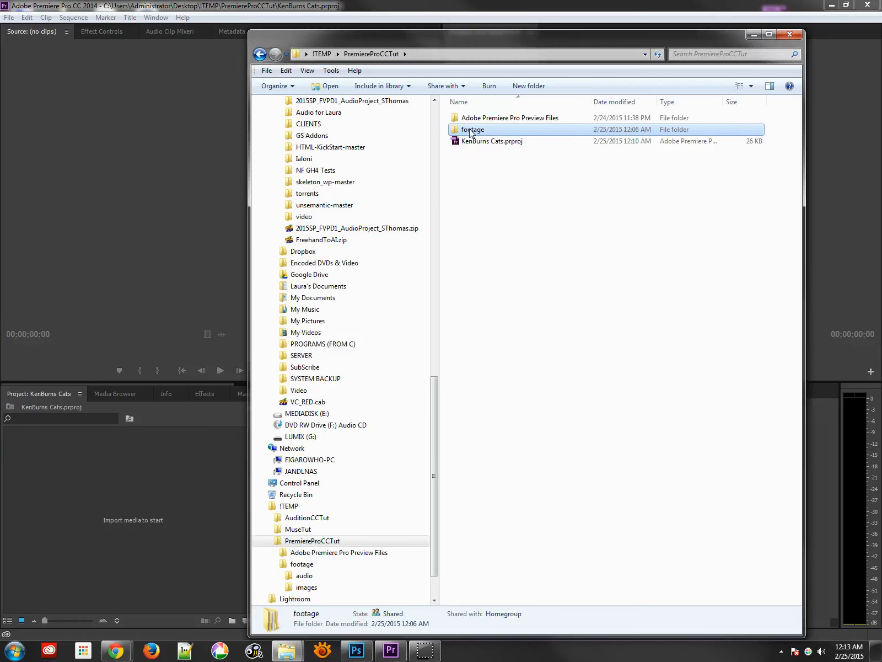
# - Open footage\images and drag 20150116-P1000274.JPG into the Project panel to import it
pyautogui.doubleClick(471, 130)
pyautogui.doubleClick(523, 130)
pyautogui.moveTo(526, 122); pyautogui.dragTo(151, 570)
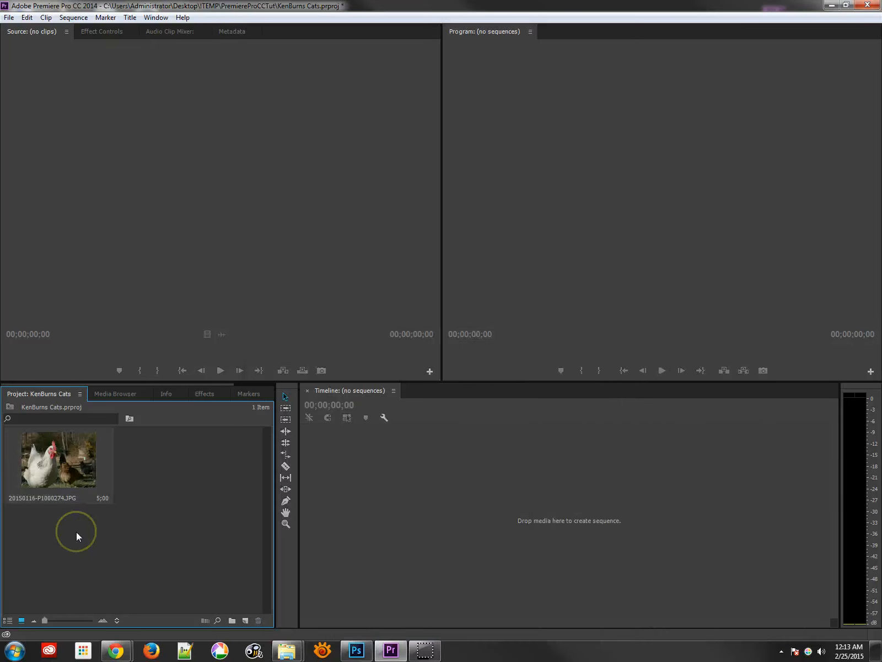
# - Create a new bin in the Project panel named footage
pyautogui.click(61, 465)
pyautogui.moveTo(73, 487); pyautogui.dragTo(230, 624)
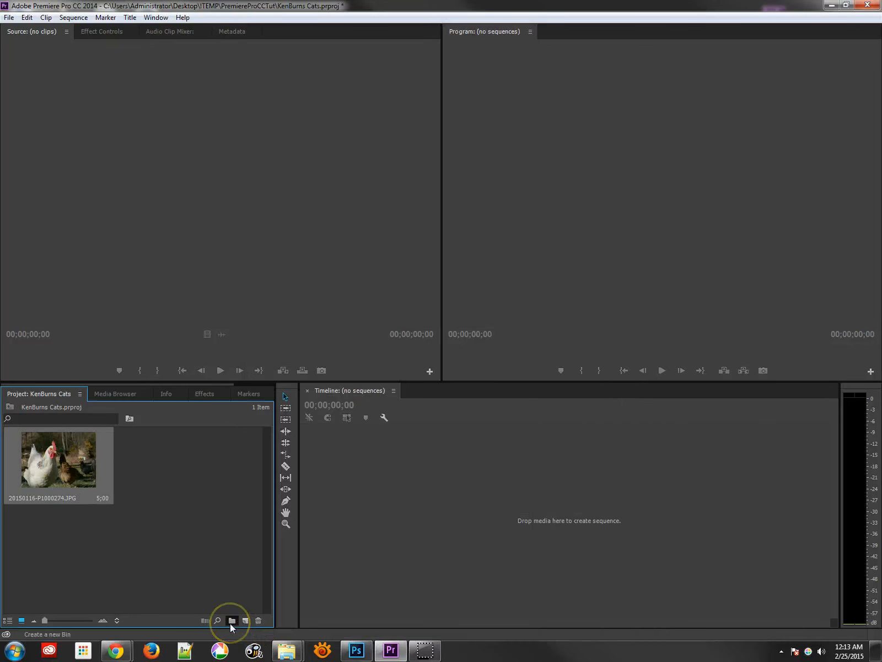
pyautogui.click(231, 622)
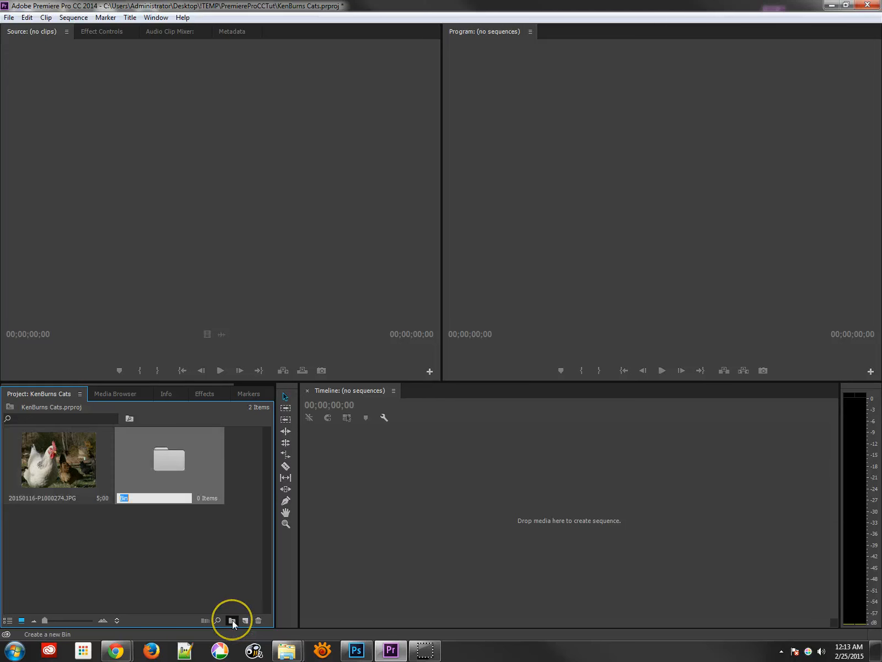
pyautogui.write('footage')
pyautogui.press('Tab')
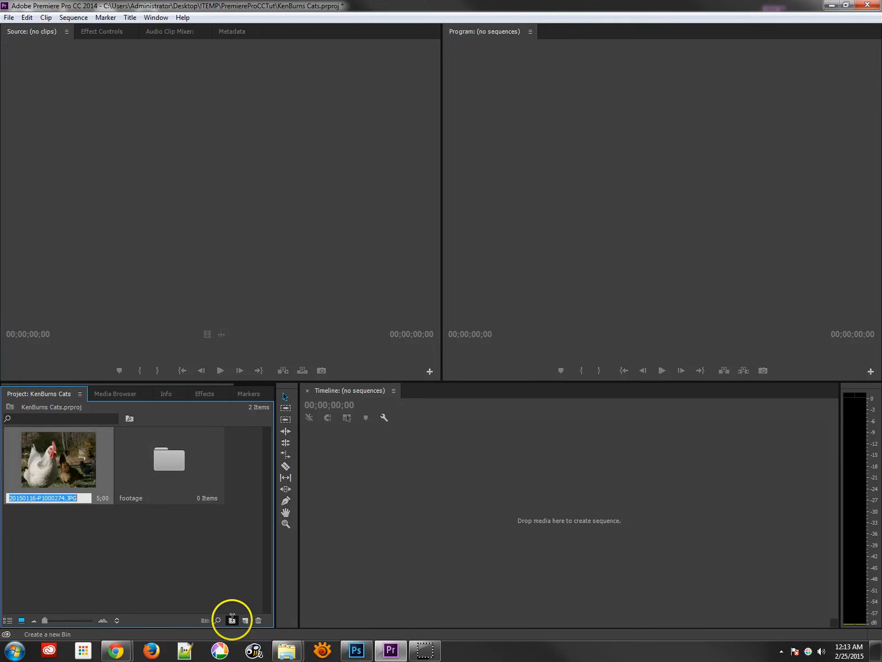
# - Create another bin named images and nest it inside the footage bin
pyautogui.click(232, 621)
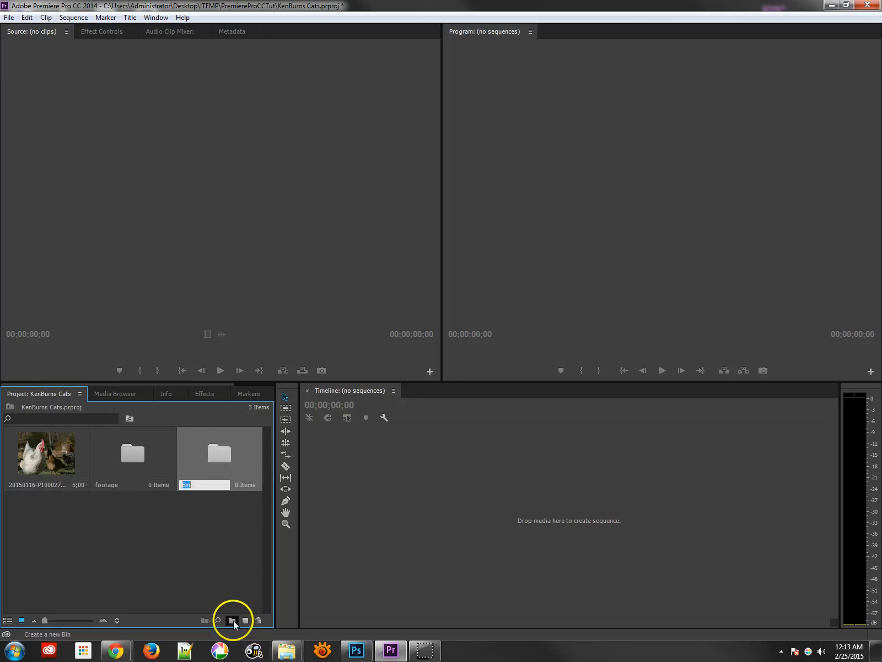
pyautogui.write('images')
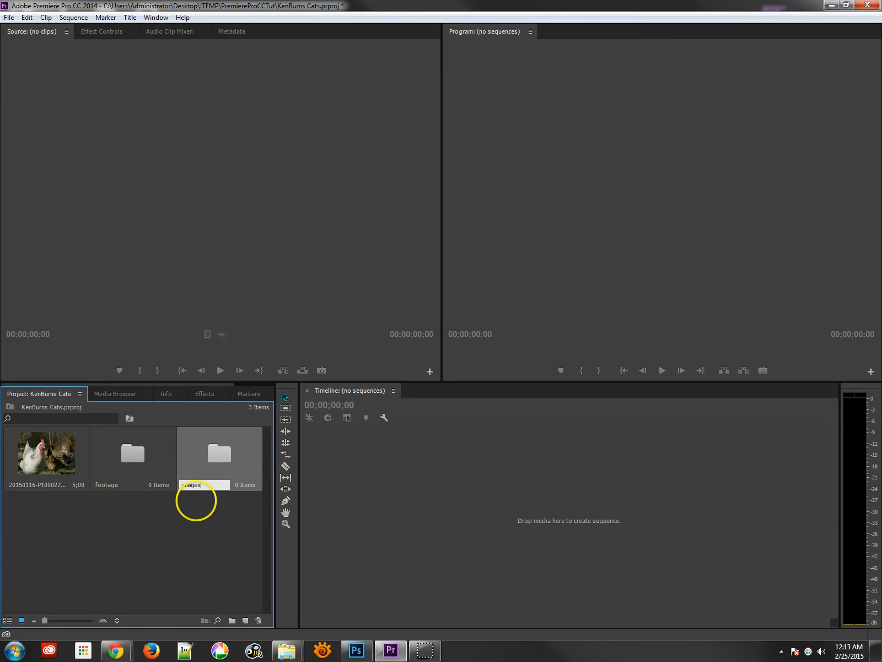
pyautogui.press('Tab')
pyautogui.moveTo(201, 482); pyautogui.dragTo(135, 457)
pyautogui.moveTo(28, 470); pyautogui.dragTo(83, 472)
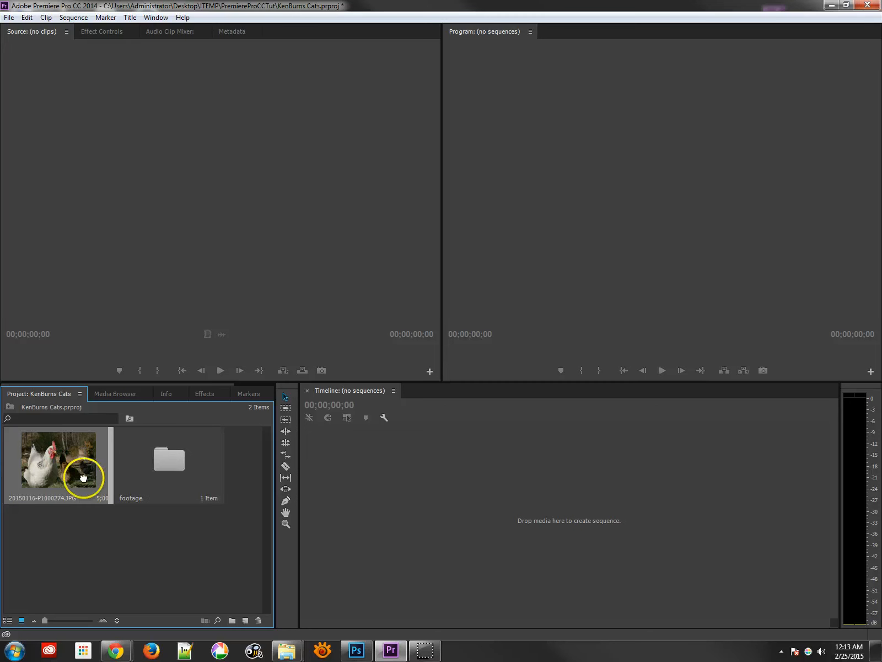
# - Switch the Project panel to list view and expand the footage bin
pyautogui.click(11, 620)
pyautogui.click(26, 457)
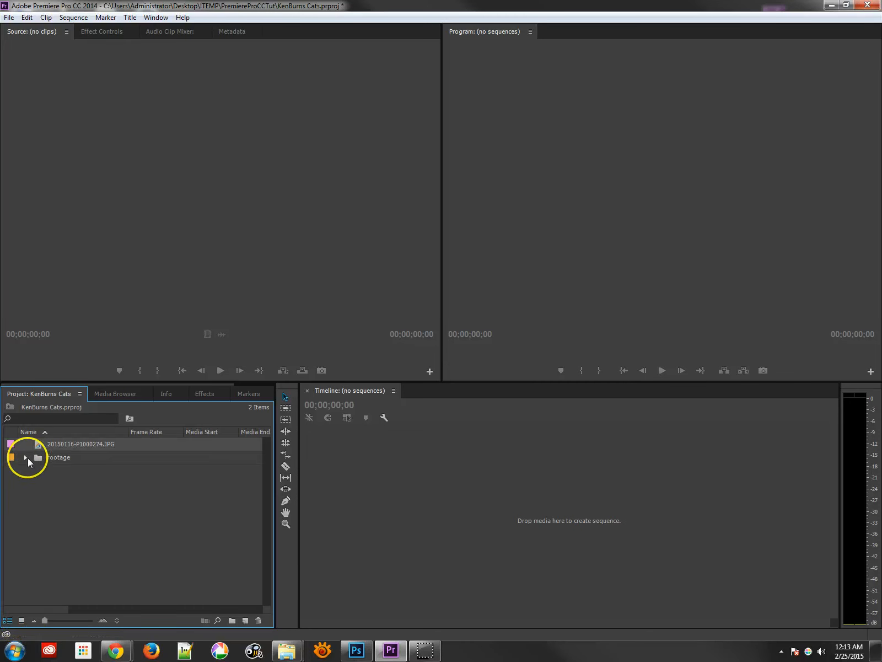
# - Move the imported JPG into the images bin, then delete the footage bin and its contents from the project
pyautogui.moveTo(72, 446); pyautogui.dragTo(61, 471)
pyautogui.click(37, 457)
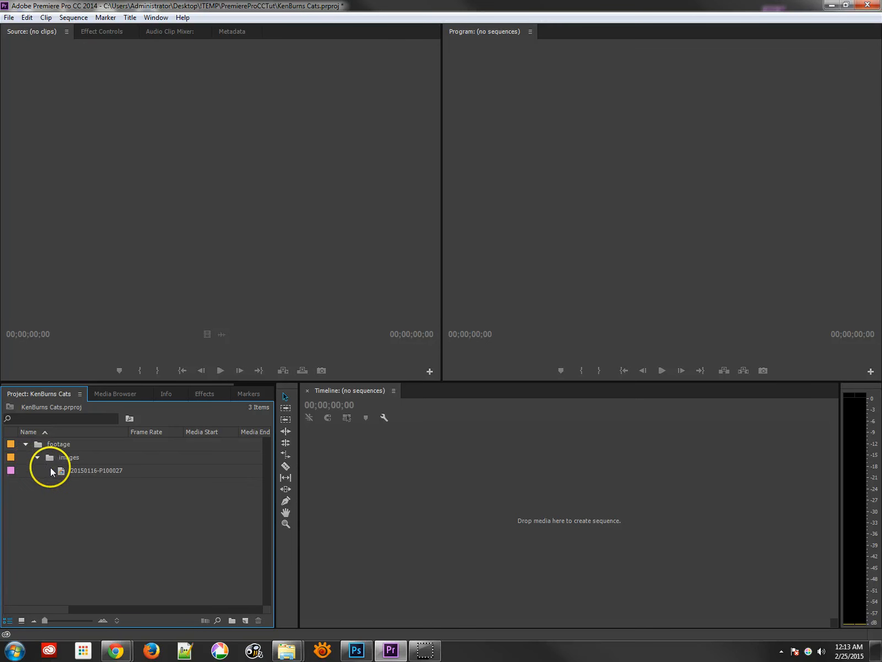
pyautogui.click(39, 445)
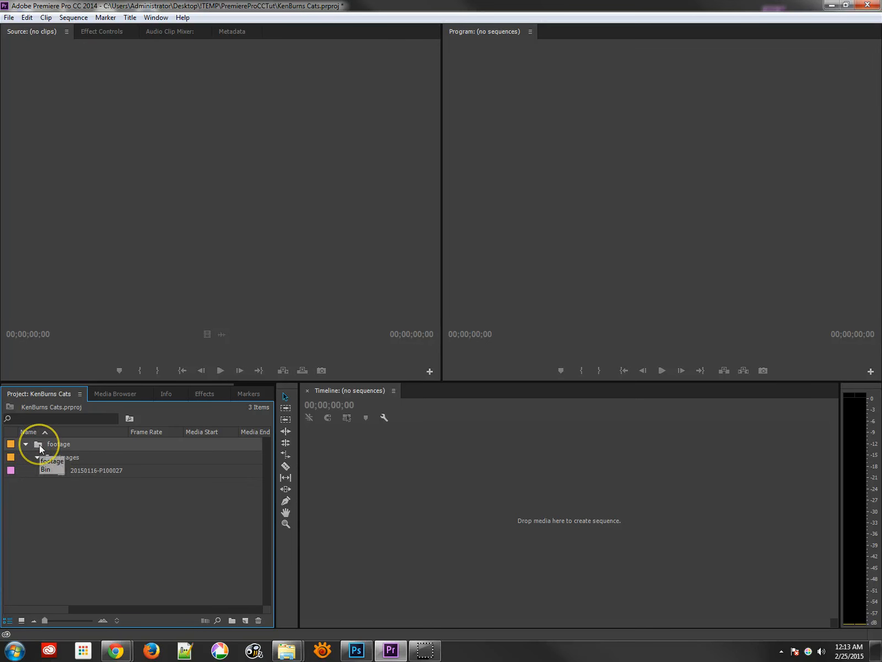
pyautogui.click(259, 620)
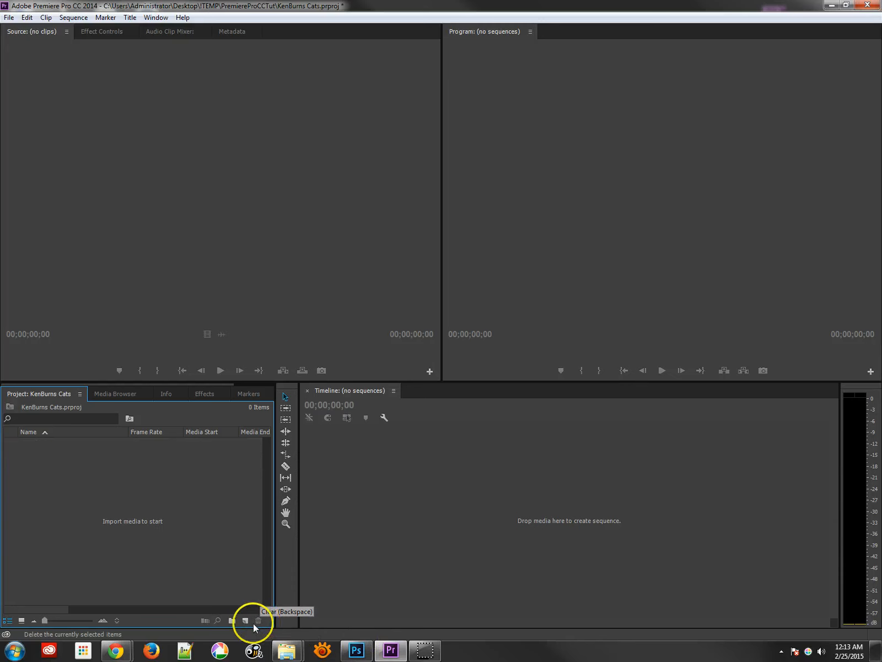
# - Switch to the file explorer, go up to PremiereProCCTut and import the whole footage folder into the Project panel
pyautogui.moveTo(287, 651)
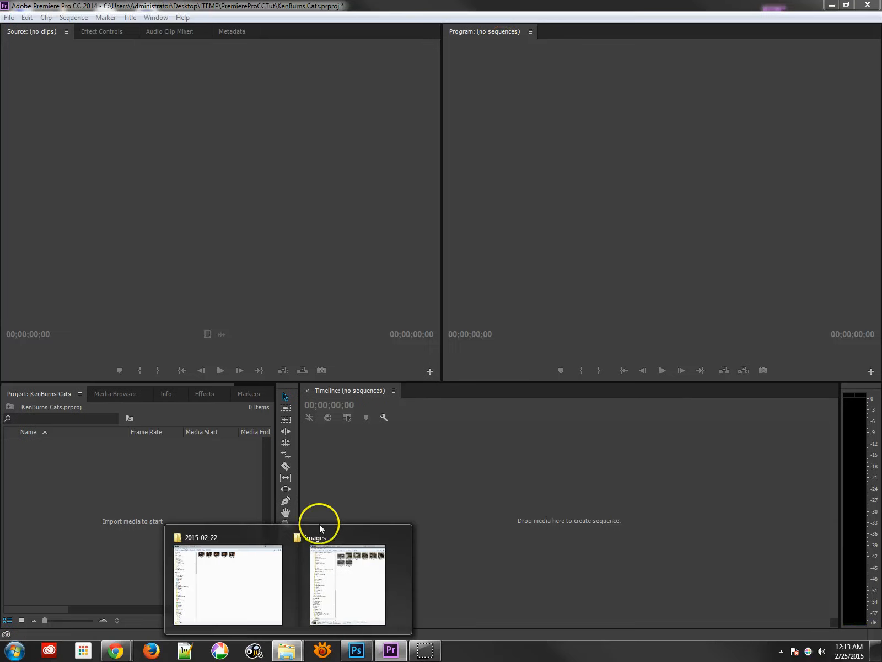
pyautogui.click(319, 524)
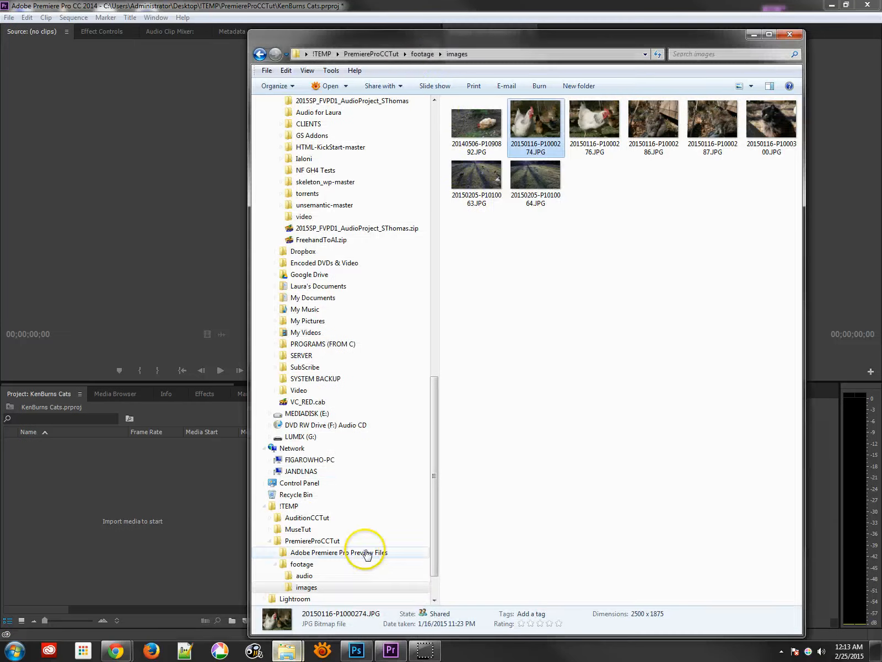
pyautogui.click(418, 54)
pyautogui.click(384, 54)
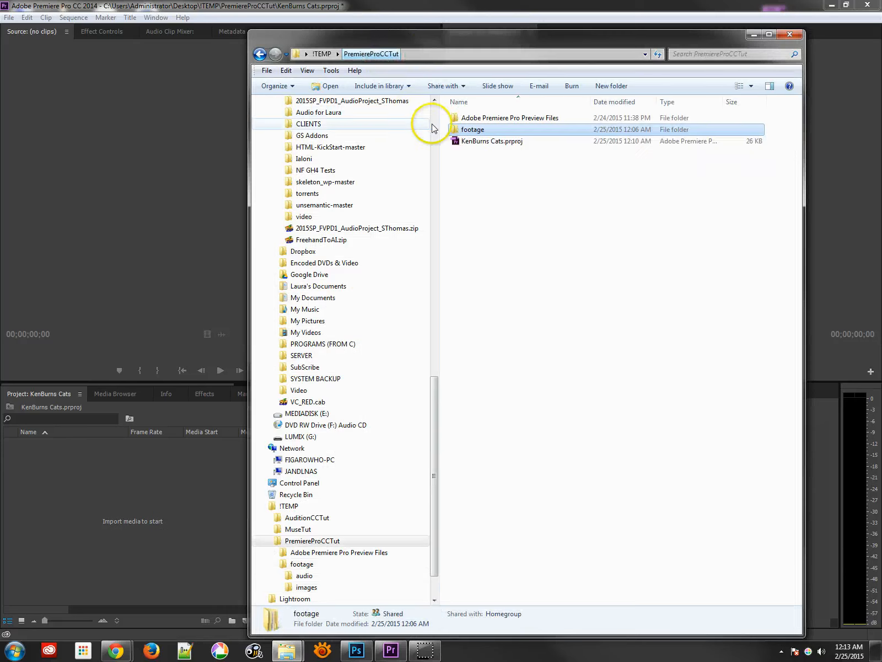
pyautogui.moveTo(470, 129); pyautogui.dragTo(83, 467)
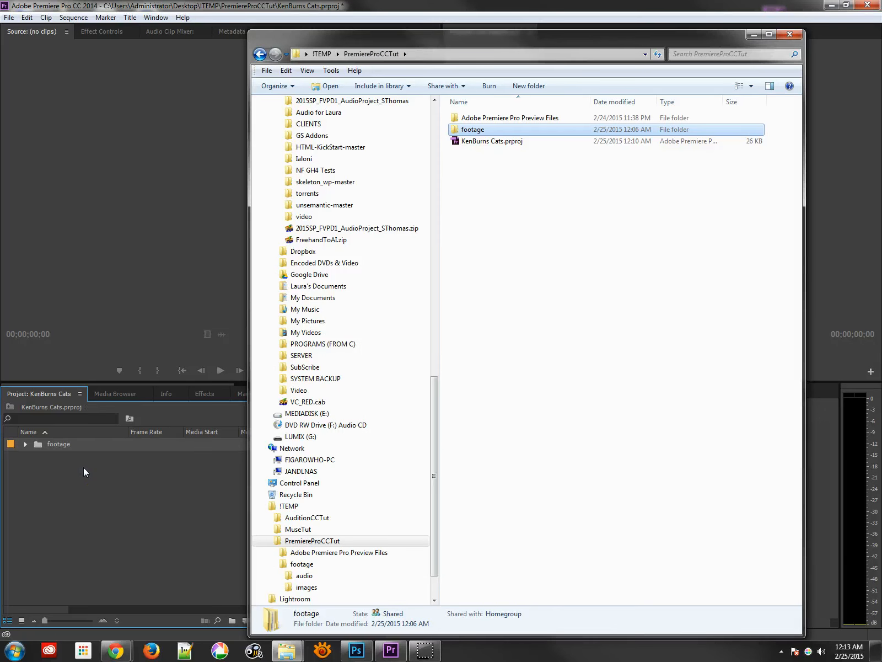
# - Expand the imported footage bin and create a new bin named audio inside it
pyautogui.click(25, 444)
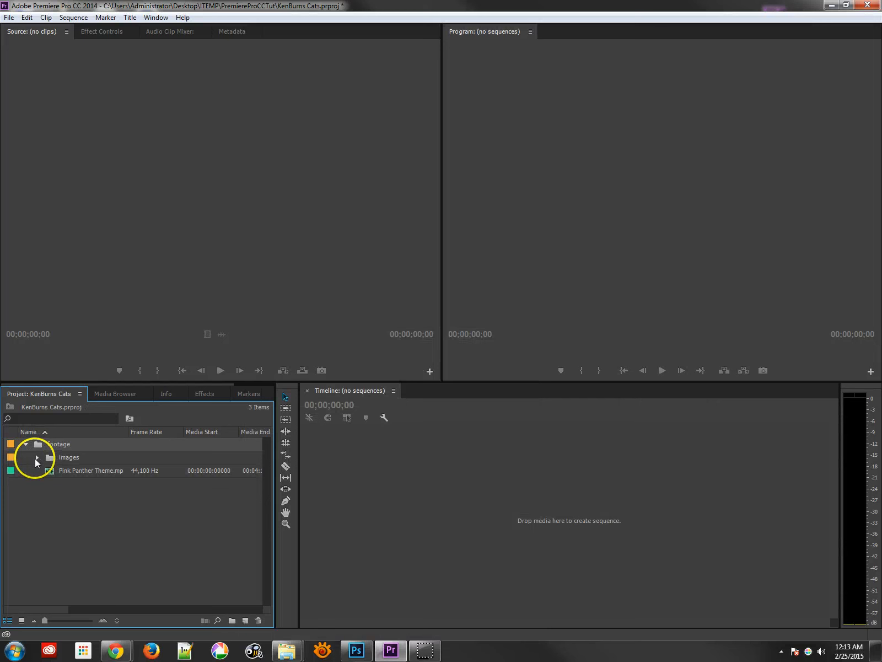
pyautogui.click(35, 457)
pyautogui.click(35, 458)
pyautogui.click(51, 473)
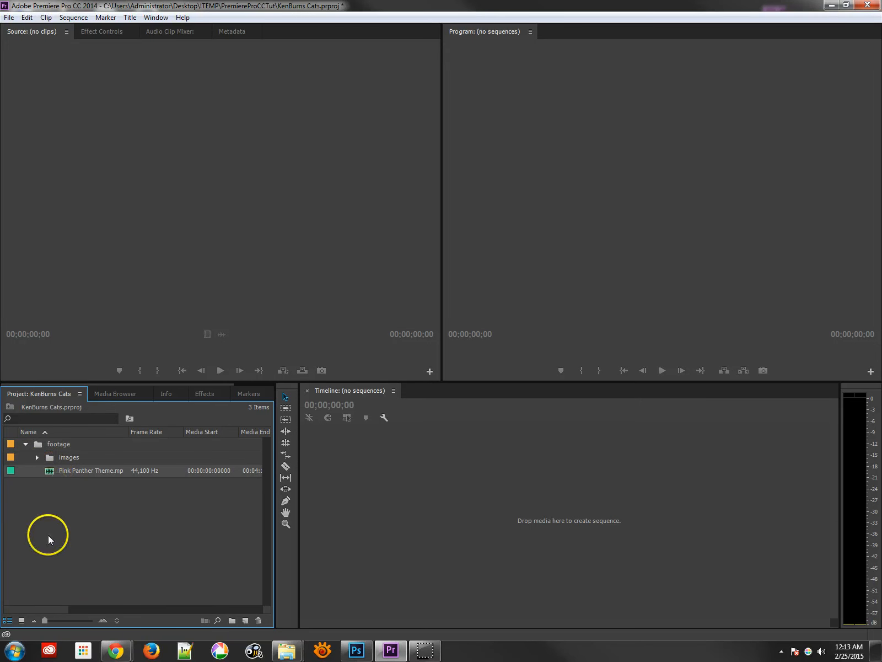
pyautogui.click(232, 620)
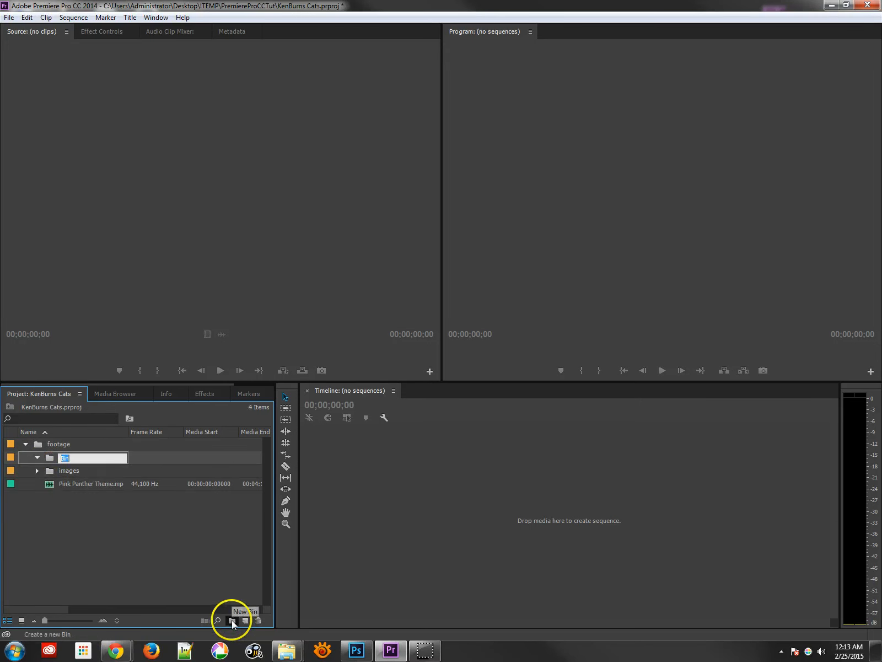
pyautogui.write('audio')
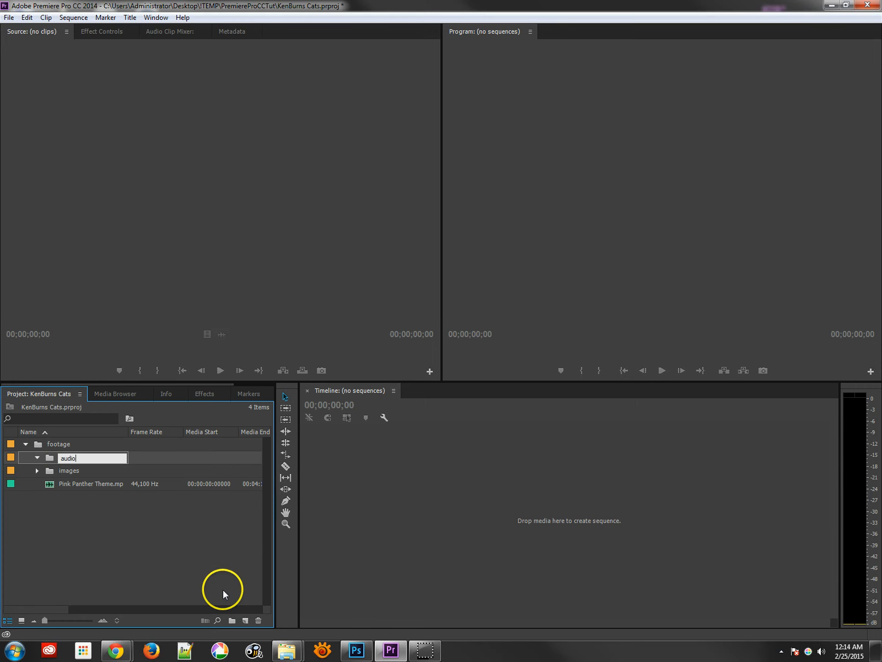
pyautogui.press('Tab')
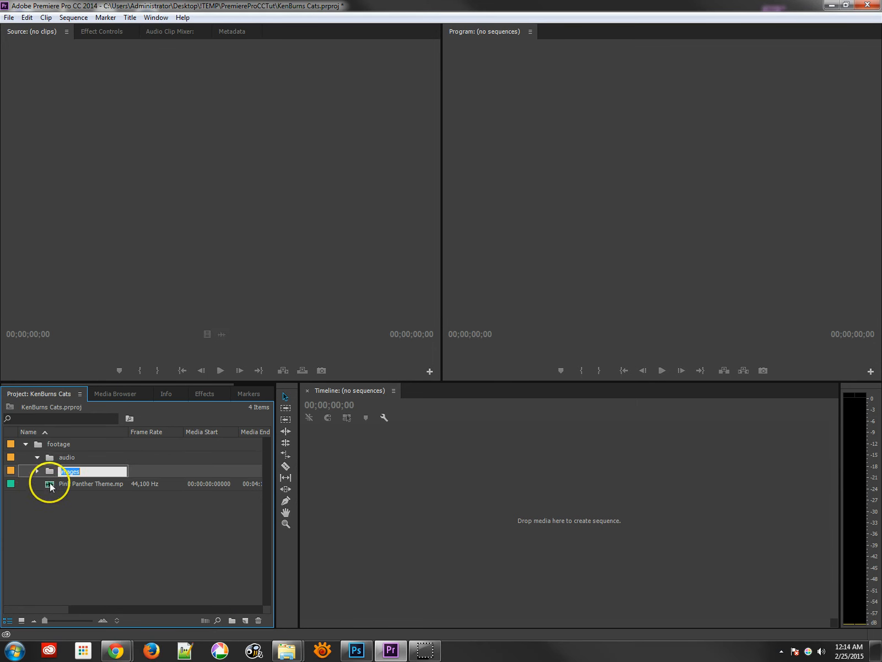
# - Move Pink Panther Theme.mp3 into the audio bin and expand the images bin
pyautogui.moveTo(50, 485); pyautogui.dragTo(50, 458)
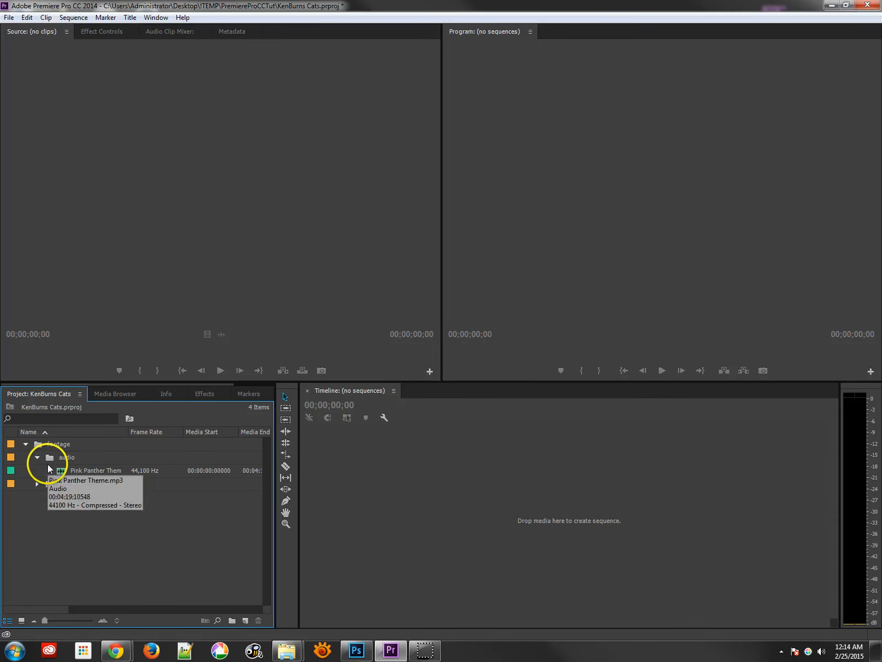
pyautogui.click(37, 484)
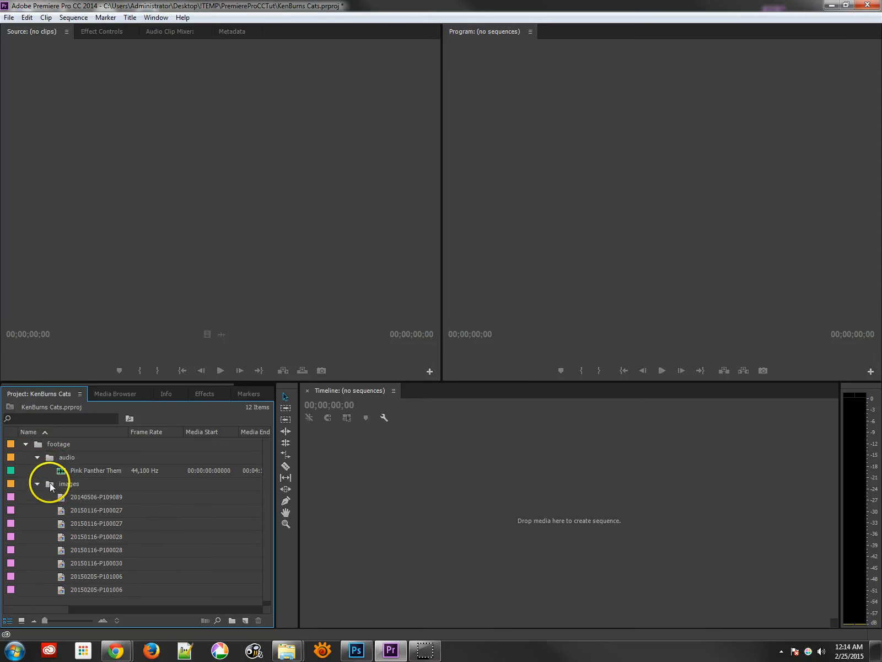
pyautogui.click(50, 484)
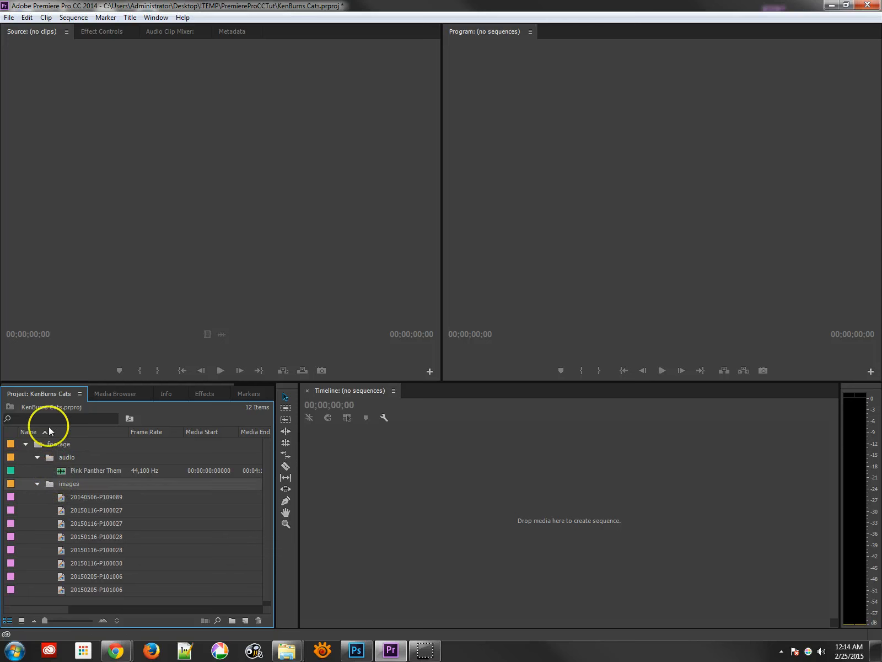
# - Open the images bin in its own floating window, switch it to icon view to preview the photos, then close it
pyautogui.doubleClick(52, 484)
pyautogui.moveTo(181, 68); pyautogui.dragTo(253, 113)
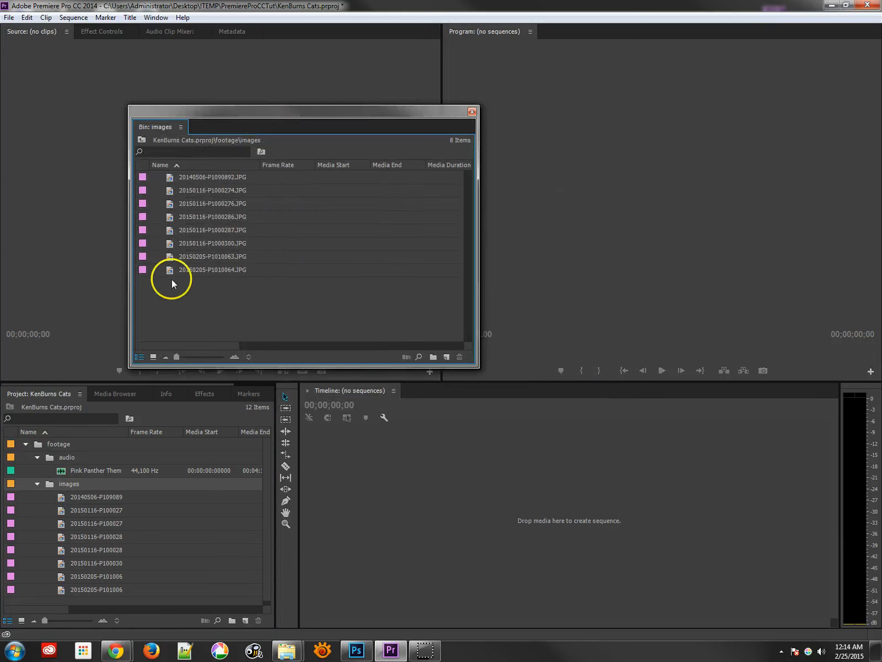
pyautogui.click(155, 356)
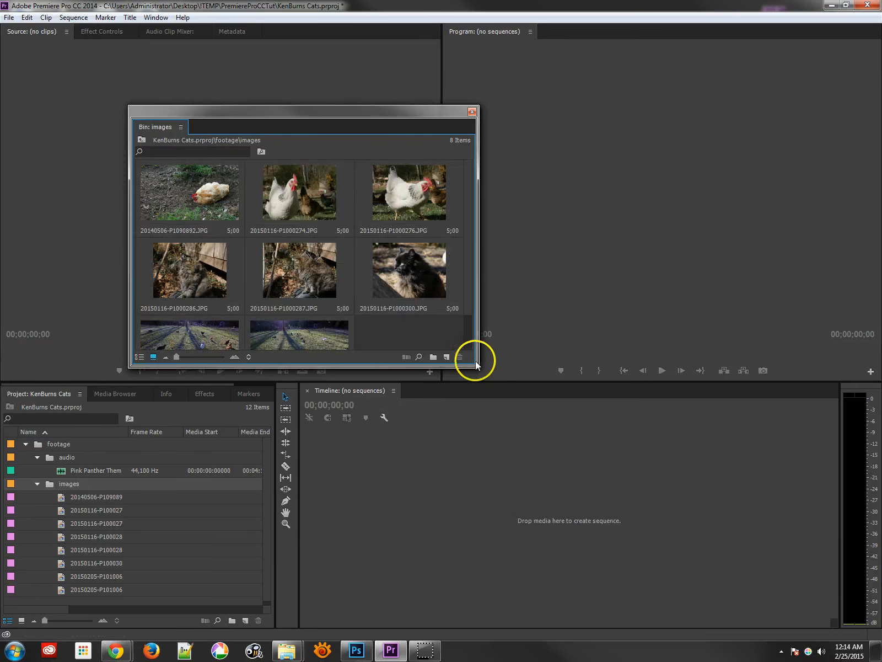
pyautogui.moveTo(474, 364); pyautogui.dragTo(507, 470)
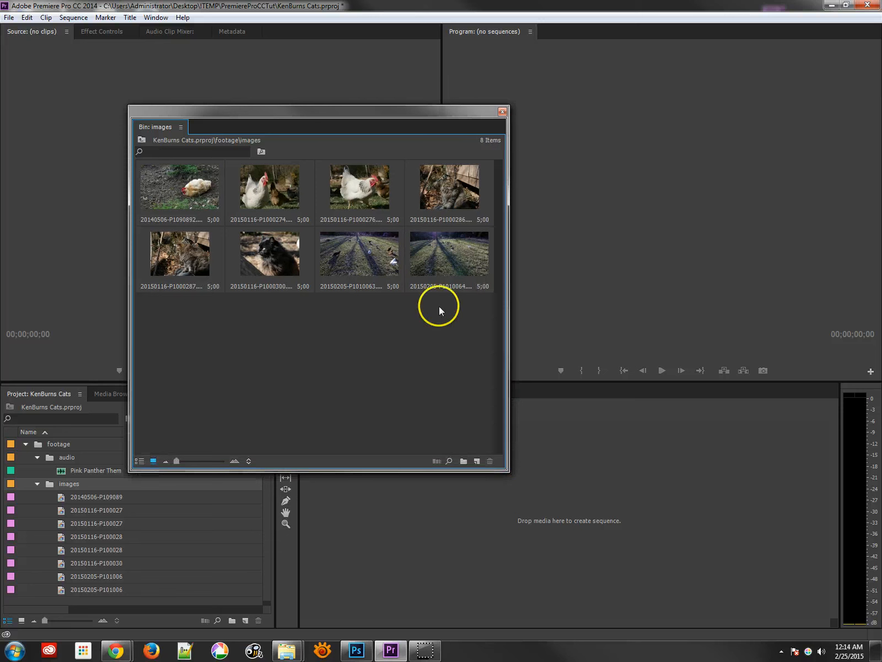
pyautogui.click(193, 192)
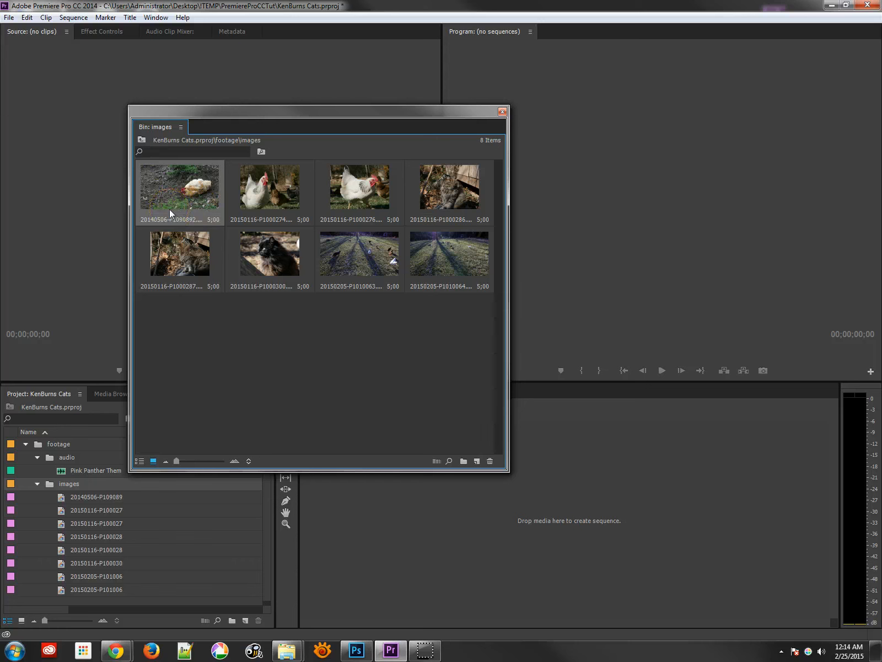
pyautogui.click(501, 112)
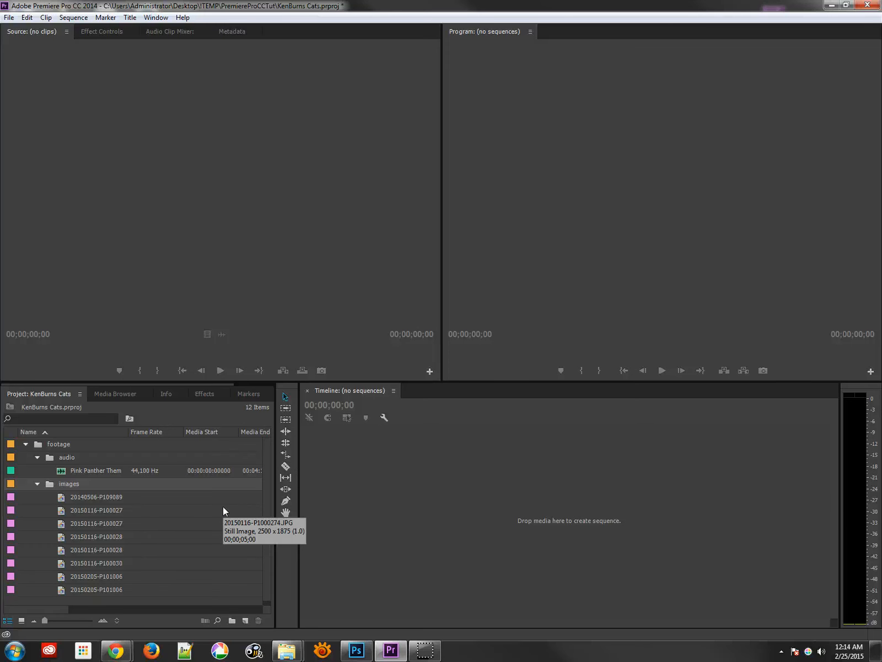
# - Toggle full-screen maximizing of the Project, Program and Source panels and restore the normal layout
pyautogui.press('`')
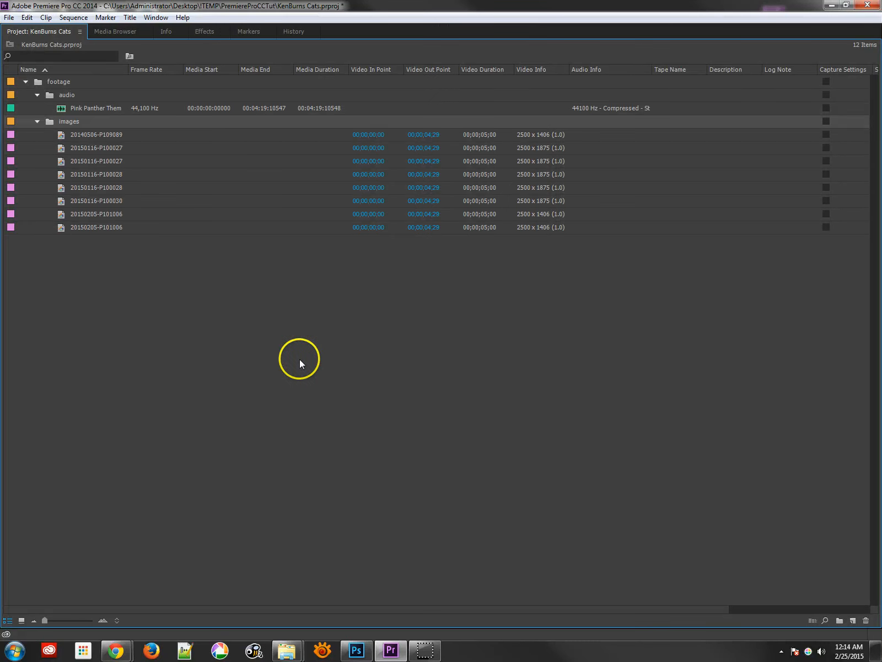
pyautogui.press('`')
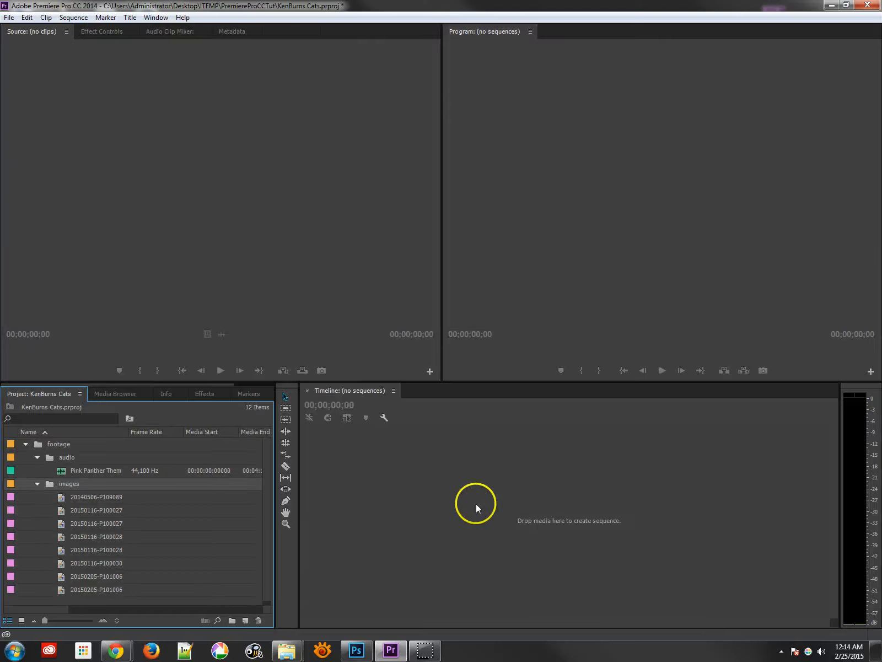
pyautogui.press('`')
pyautogui.press('`')
pyautogui.click(507, 280)
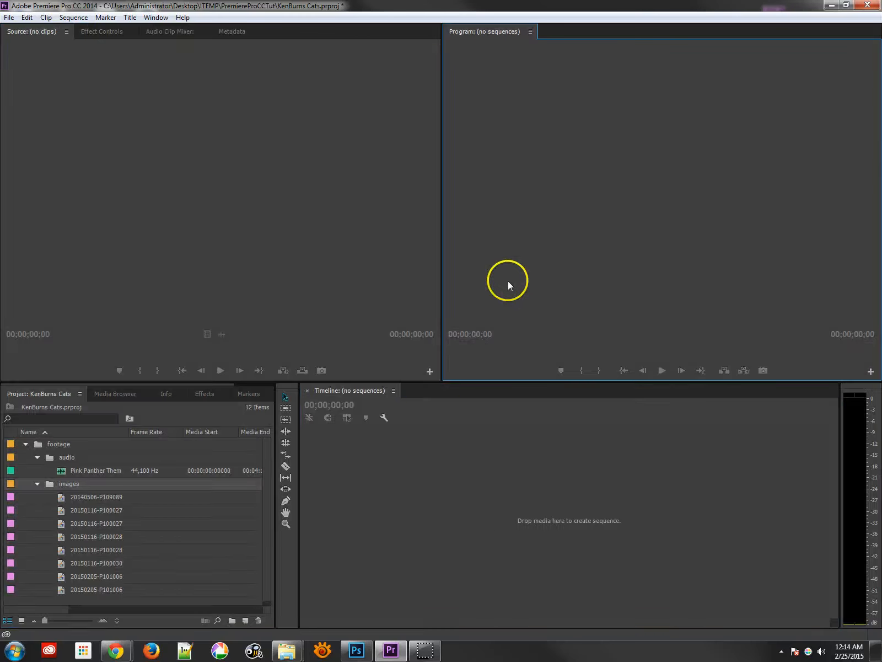
pyautogui.press('`')
pyautogui.press('`')
pyautogui.click(242, 252)
pyautogui.press('`')
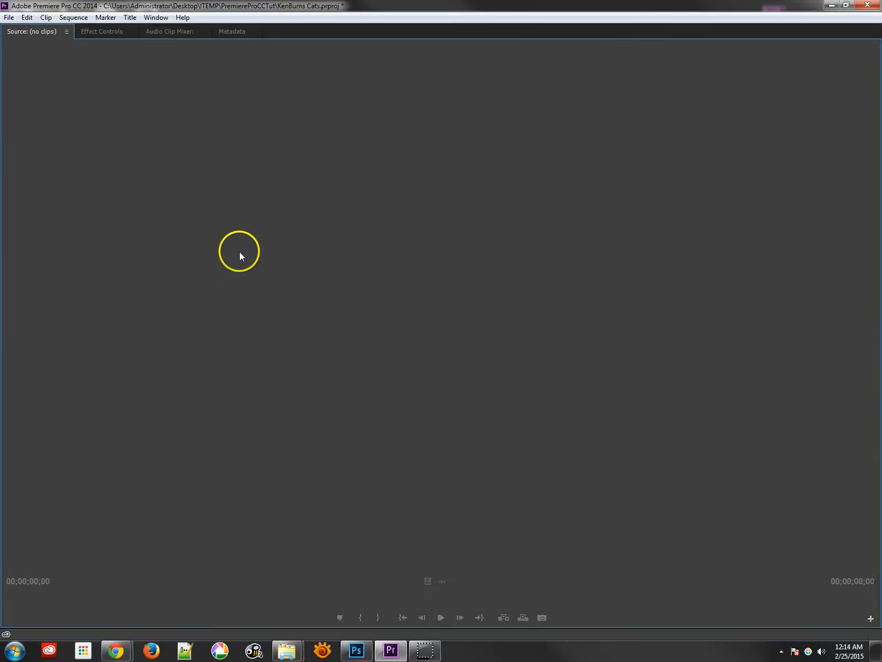
pyautogui.press('`')
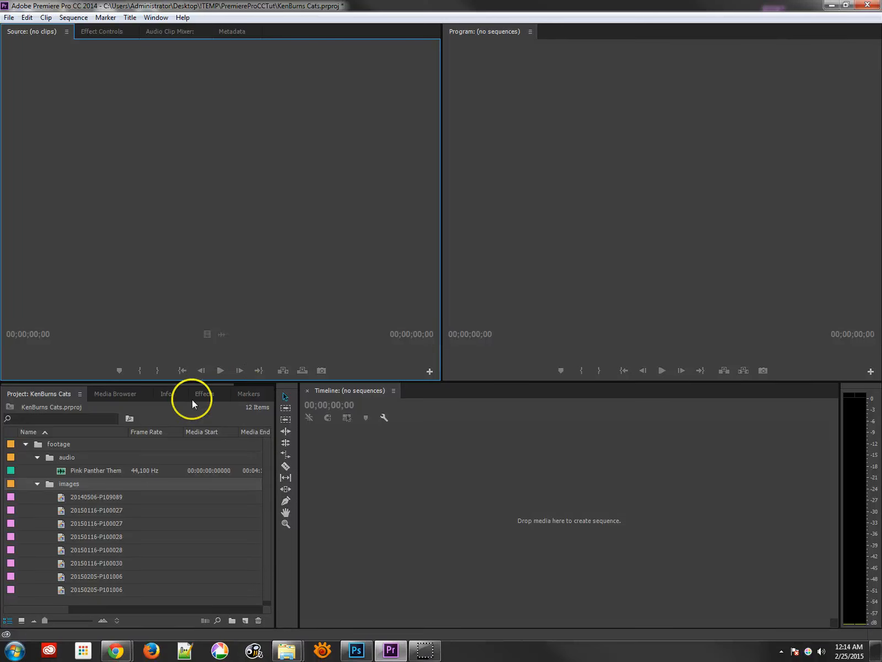
# - Create a new sequence using the AVCHD 720p30 preset and name it Cat Chase Edit
pyautogui.click(24, 444)
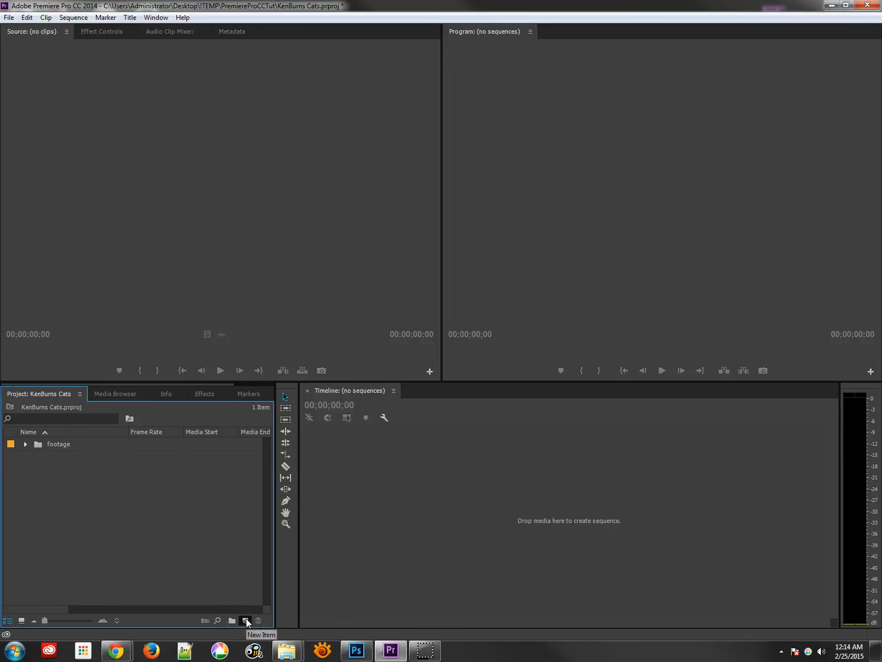
pyautogui.moveTo(246, 620); pyautogui.dragTo(270, 483)
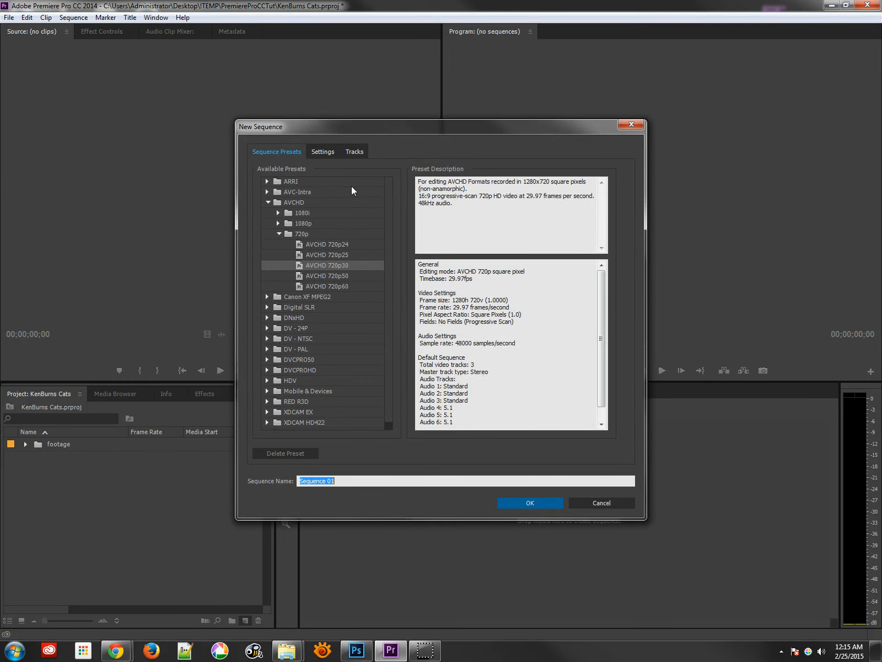
pyautogui.click(338, 264)
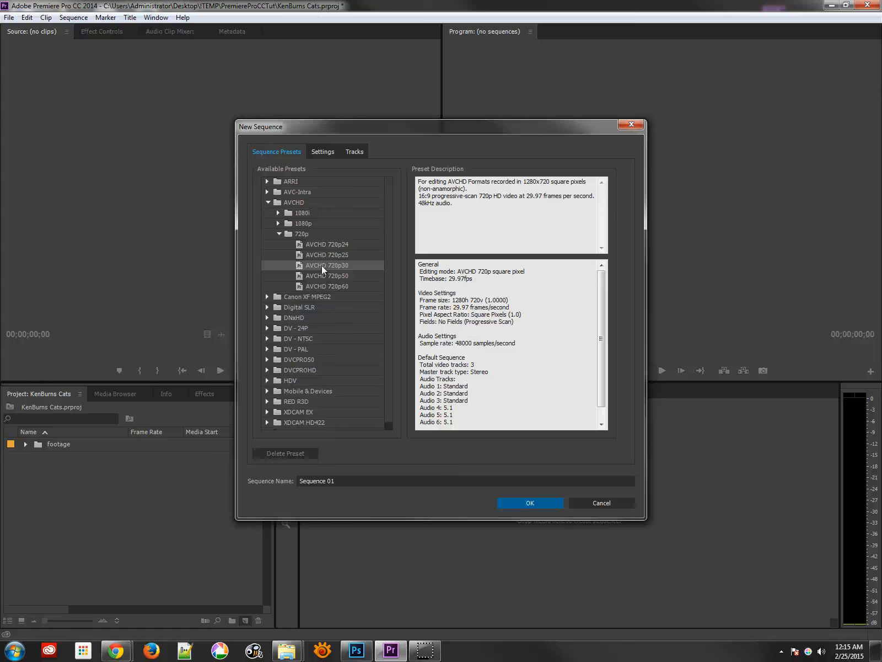
pyautogui.click(323, 266)
pyautogui.click(267, 192)
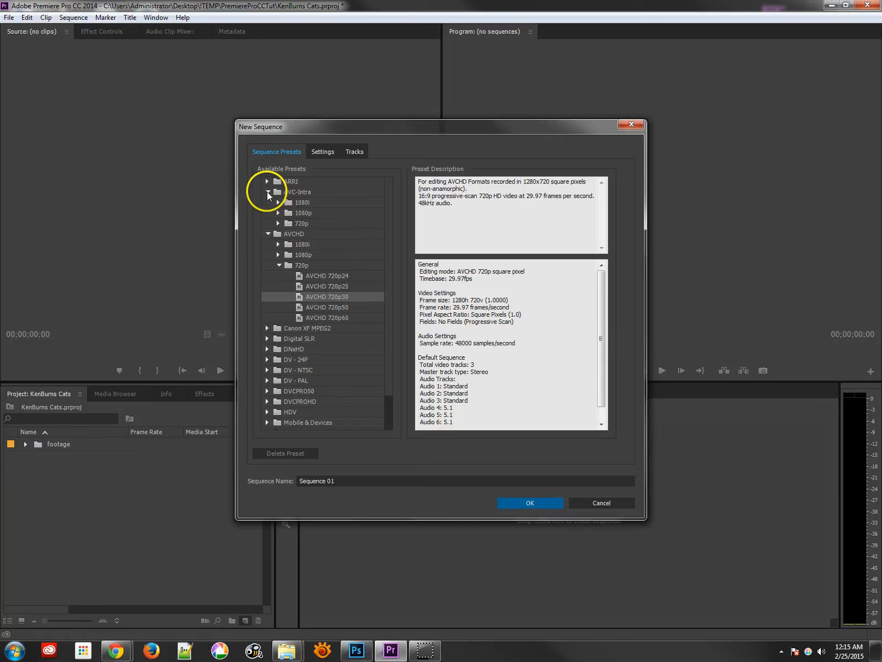
pyautogui.click(267, 191)
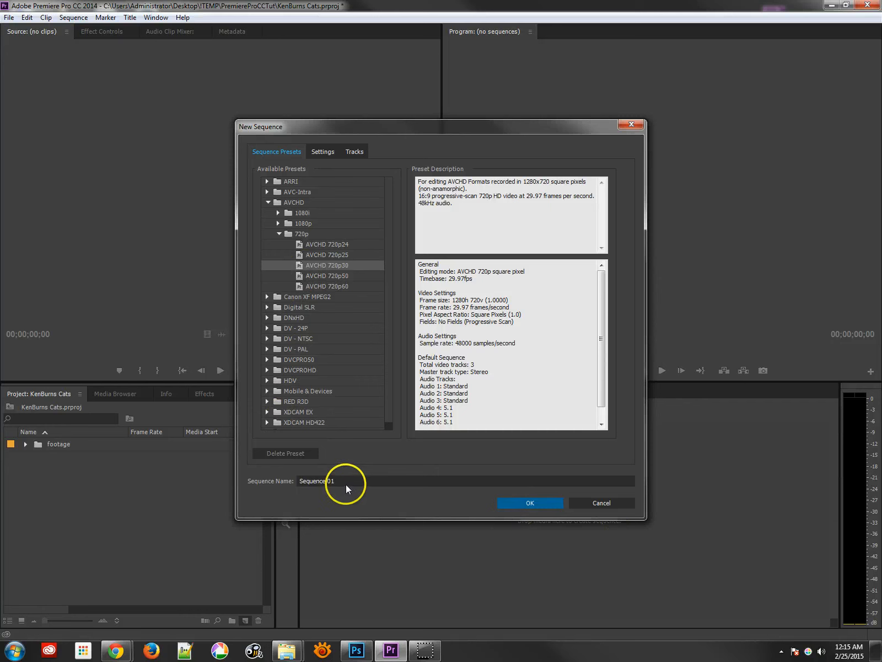
pyautogui.moveTo(345, 482); pyautogui.dragTo(236, 480)
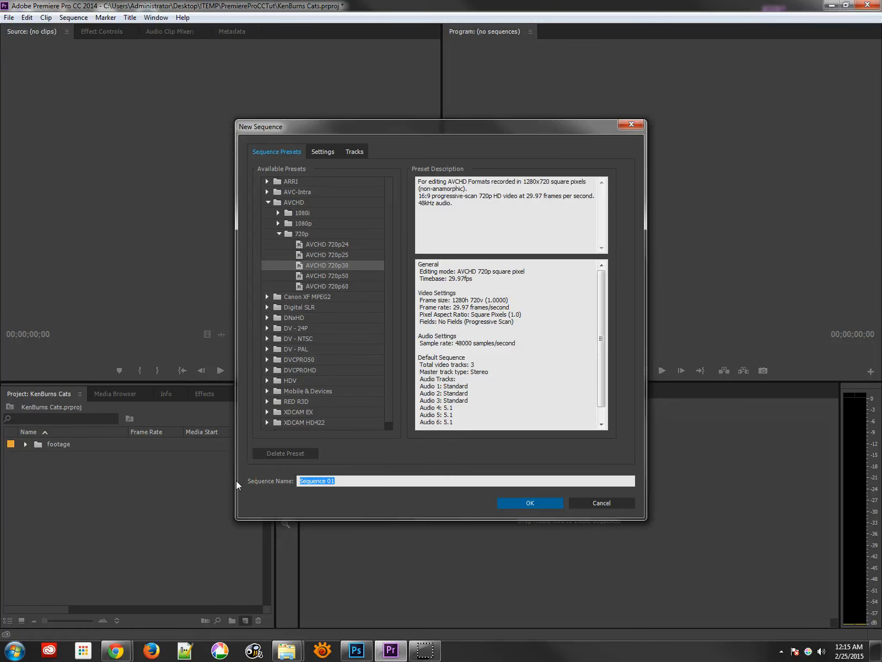
pyautogui.write('Cat Chase Edit')
pyautogui.press('Return')
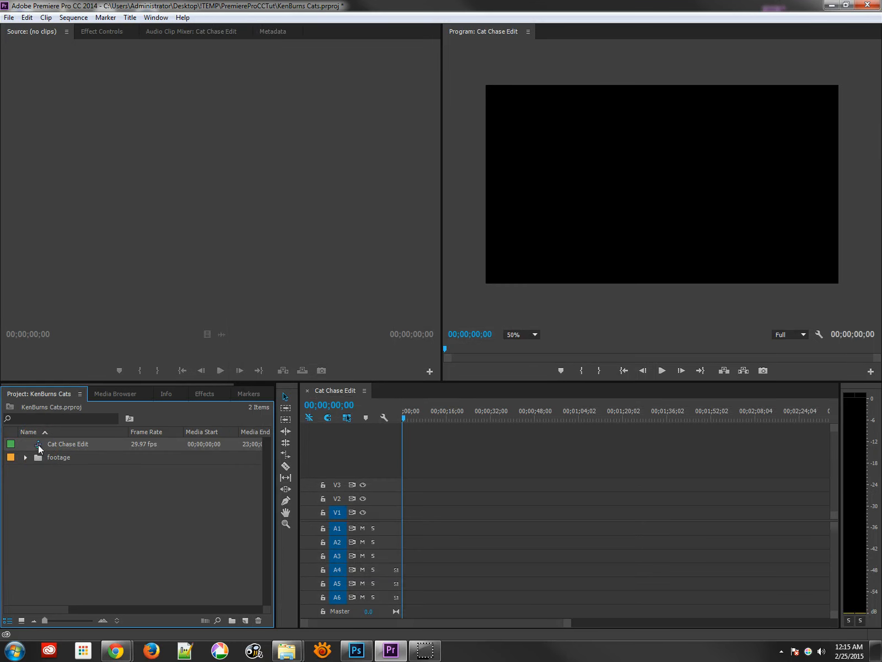
# - Save the project and expand the footage bin in the Project panel
pyautogui.hotkey('ctrl', 's')
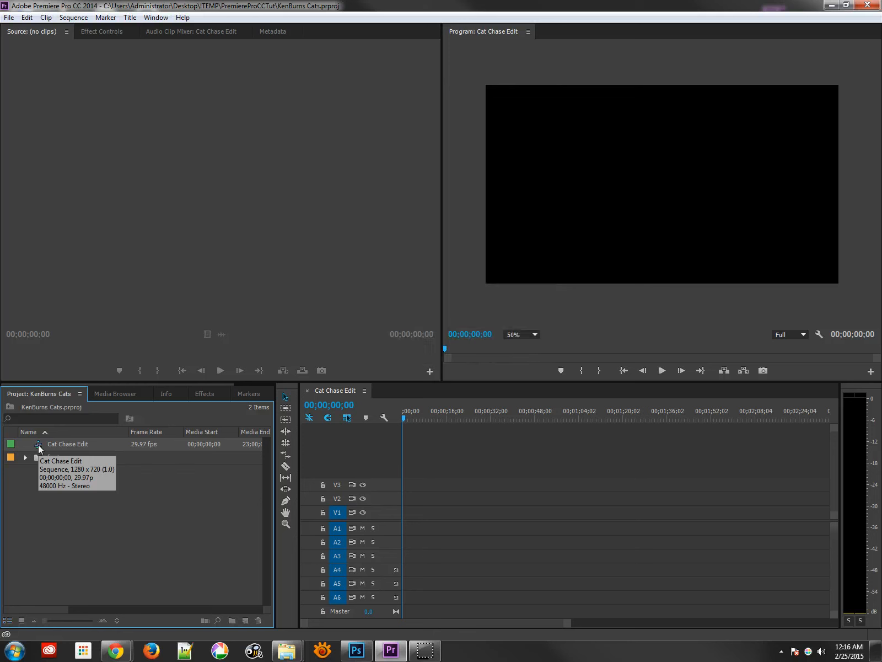
pyautogui.click(128, 313)
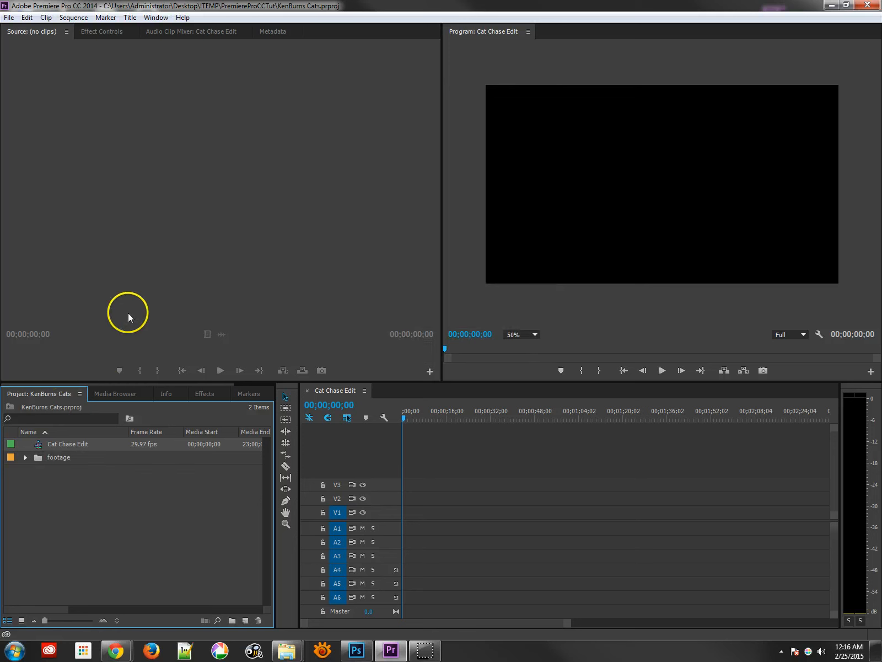
pyautogui.click(29, 461)
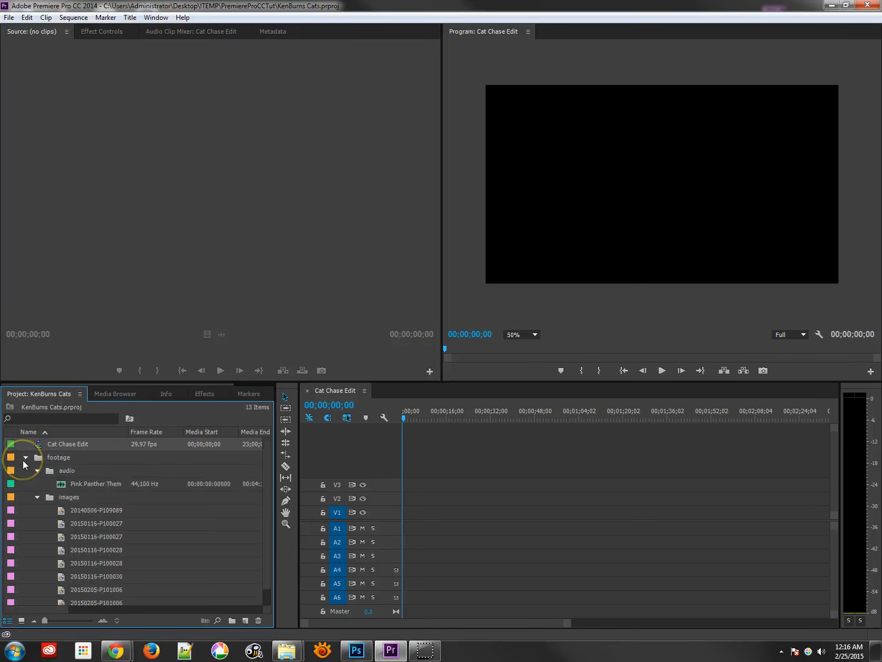
# - Open the Pink Panther Theme audio clip in the Source monitor
pyautogui.click(62, 486)
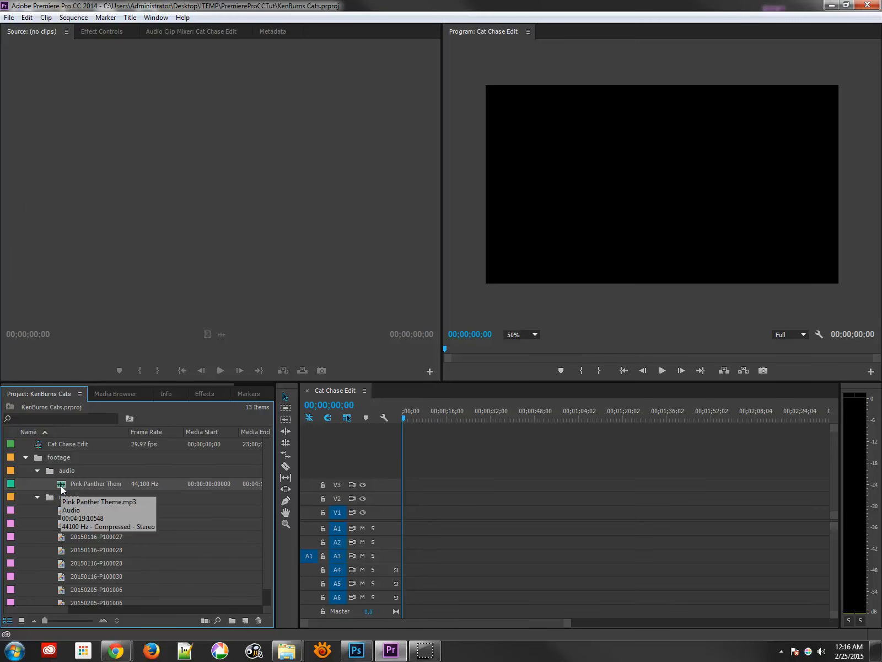
pyautogui.doubleClick(61, 485)
pyautogui.click(110, 170)
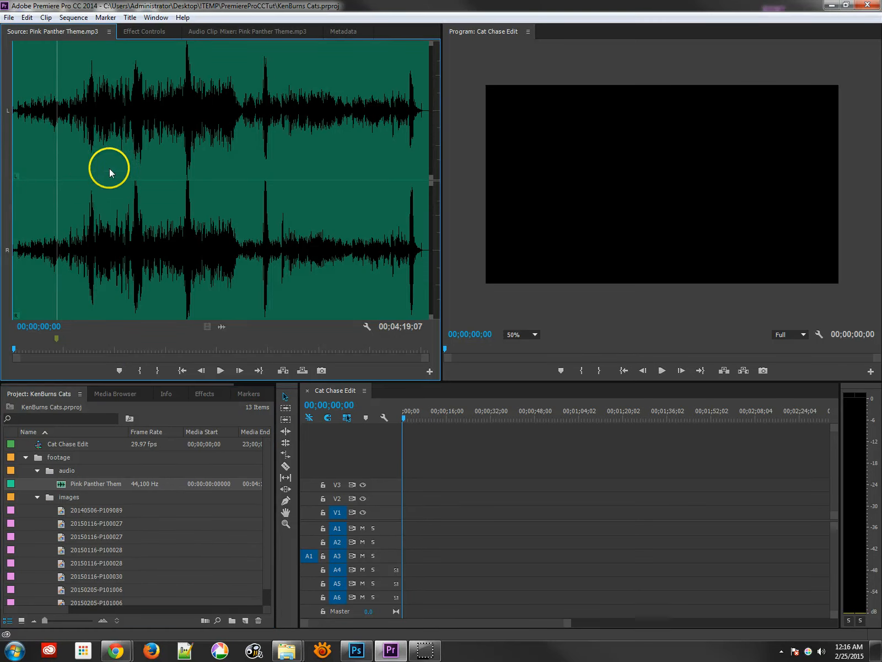
# - Play the theme in the Source monitor from about 16 seconds in
pyautogui.click(38, 148)
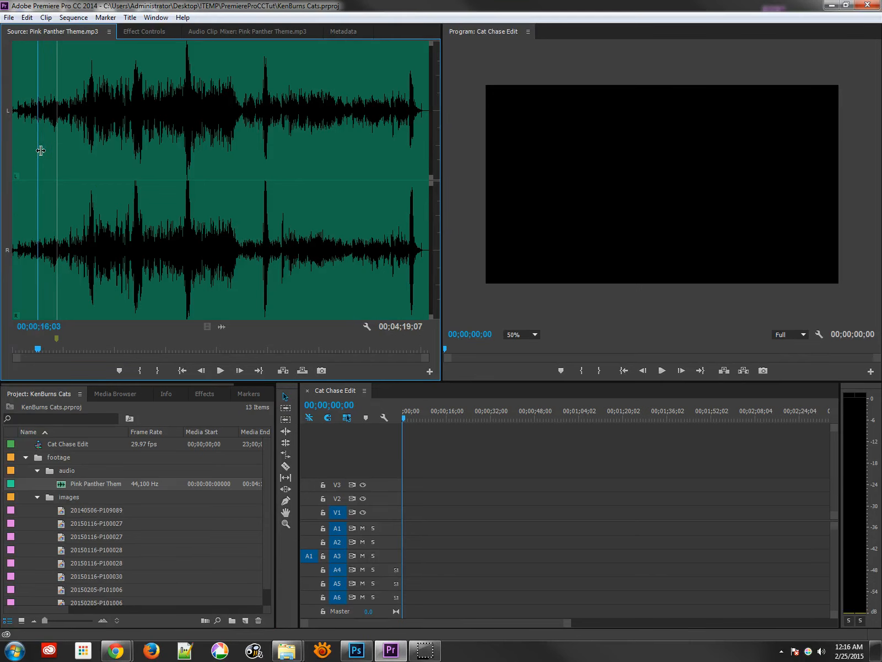
pyautogui.moveTo(40, 150)
pyautogui.mouseDown()
pyautogui.moveTo(117, 136)
pyautogui.moveTo(140, 146)
pyautogui.moveTo(43, 147)
pyautogui.mouseUp()
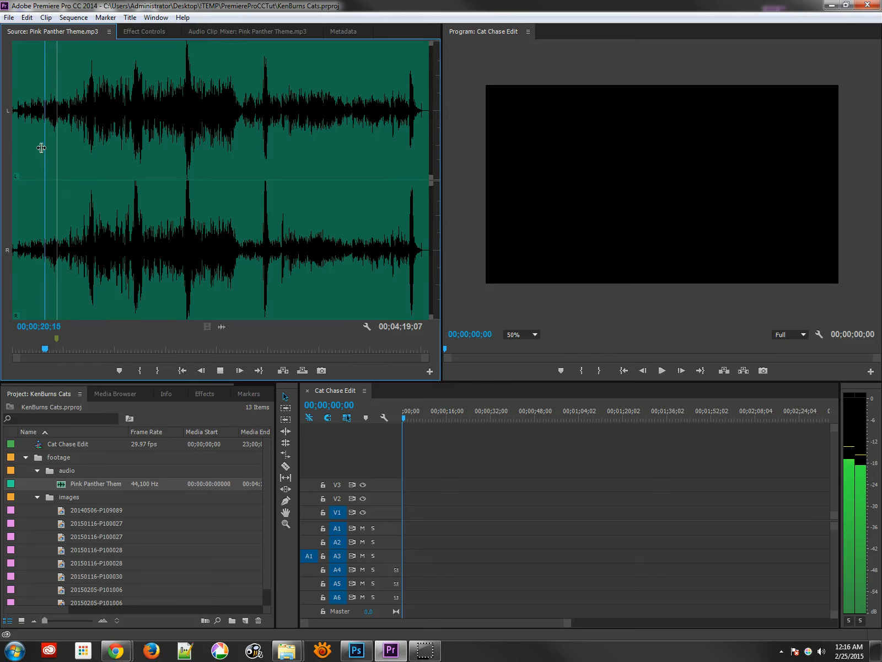
pyautogui.press('space')
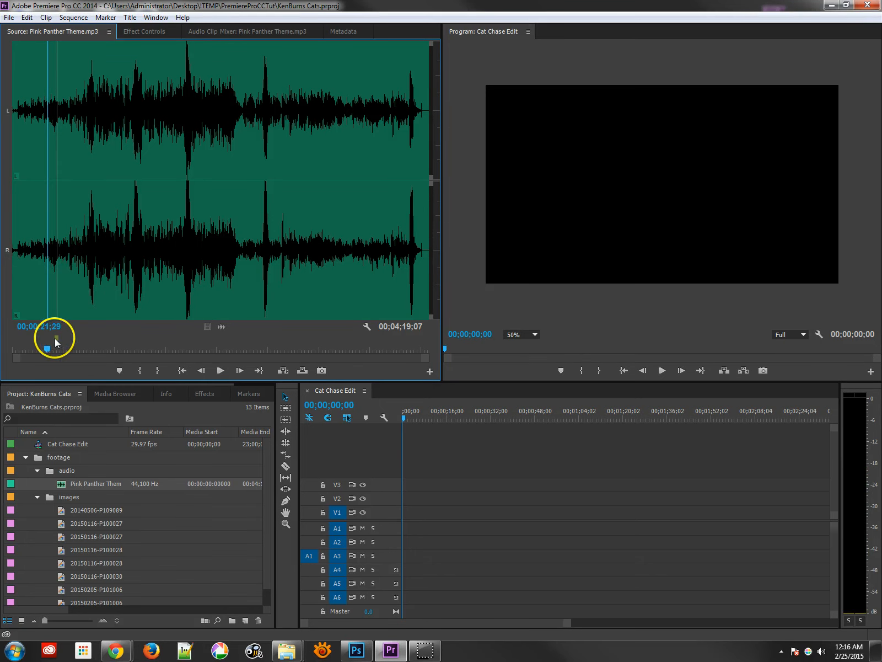
# - Move the source clip marker back to about 00;00;17;07
pyautogui.click(55, 339)
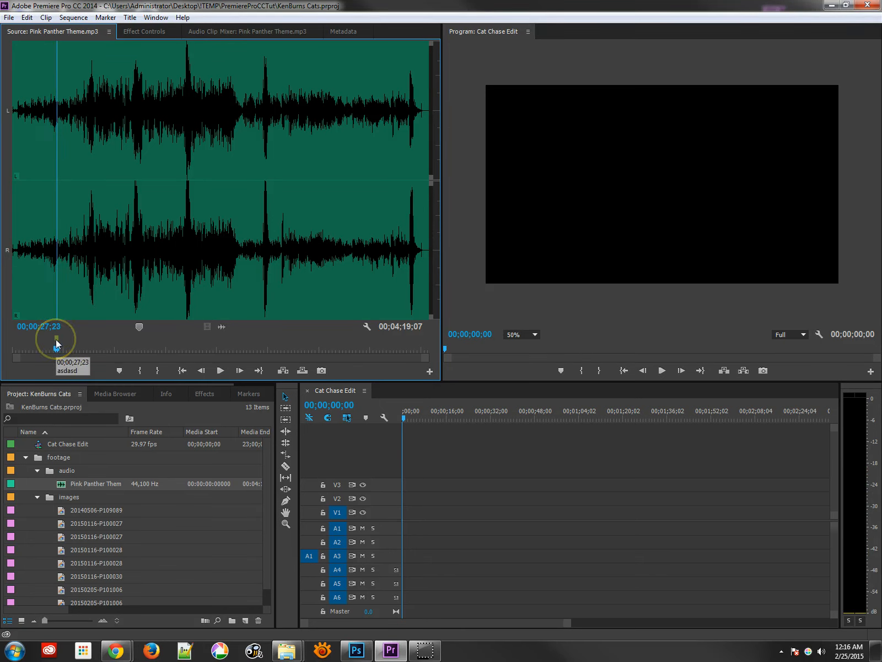
pyautogui.moveTo(56, 339)
pyautogui.mouseDown()
pyautogui.moveTo(73, 339)
pyautogui.moveTo(39, 334)
pyautogui.mouseUp()
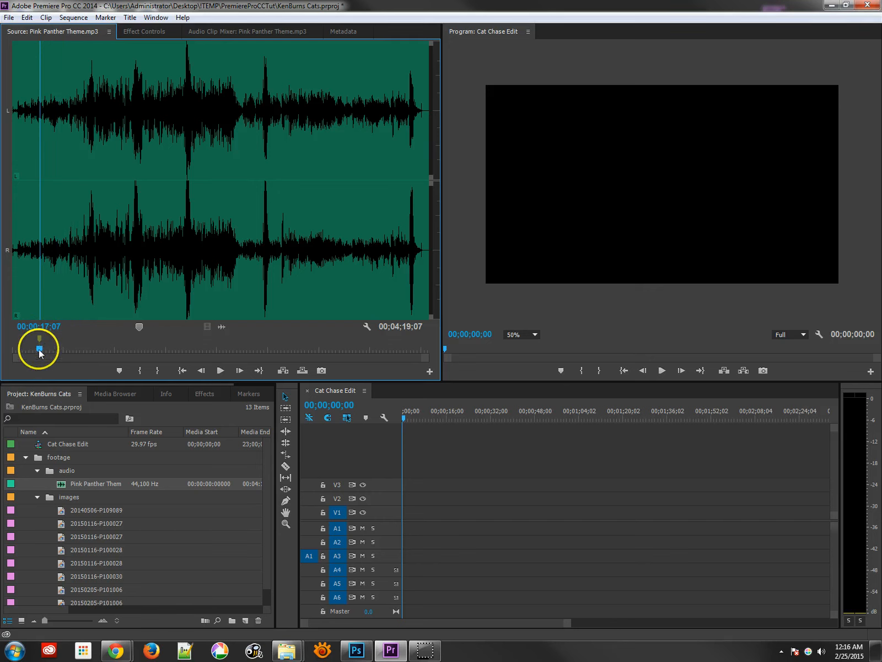
pyautogui.moveTo(38, 353); pyautogui.dragTo(63, 351)
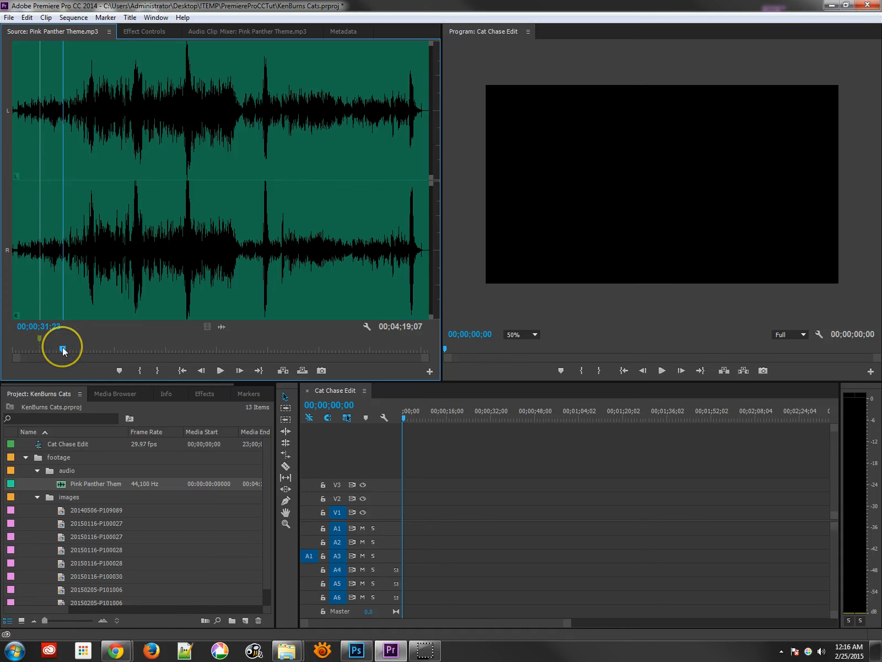
pyautogui.click(119, 373)
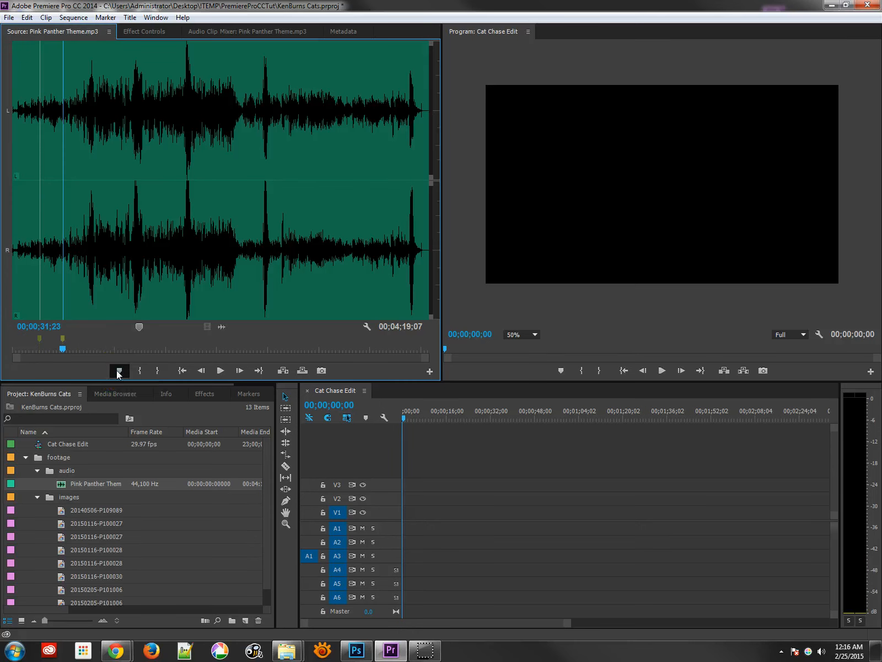
pyautogui.rightClick(63, 341)
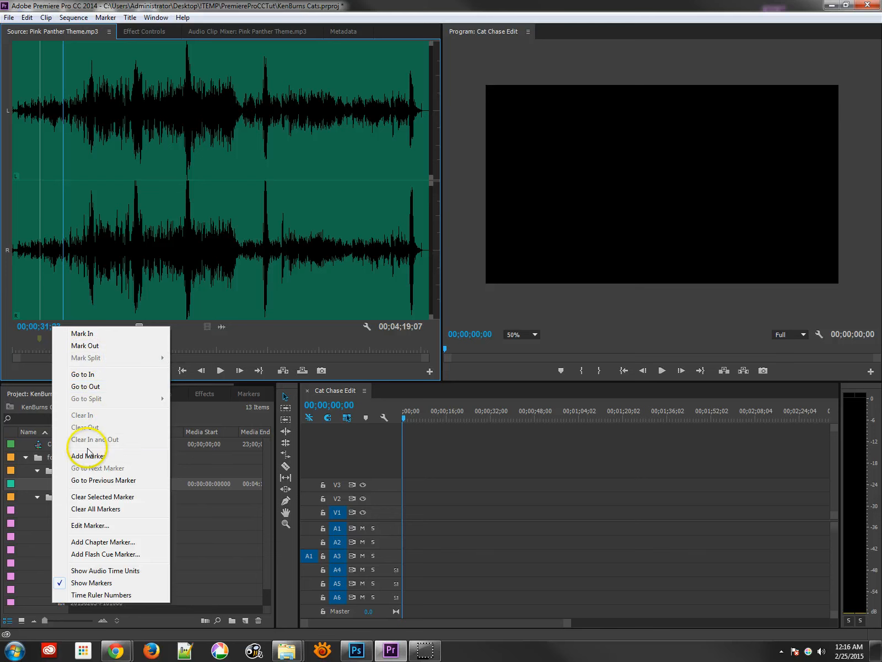
pyautogui.click(96, 497)
# - Play the theme from about 10 seconds to find where the cat enters
pyautogui.rightClick(41, 339)
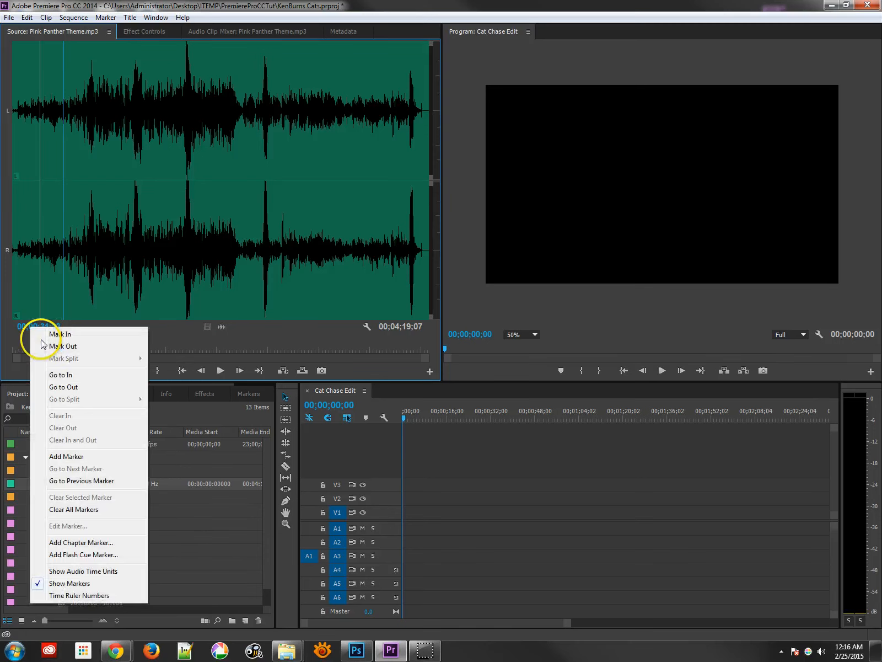
pyautogui.click(62, 254)
pyautogui.click(35, 257)
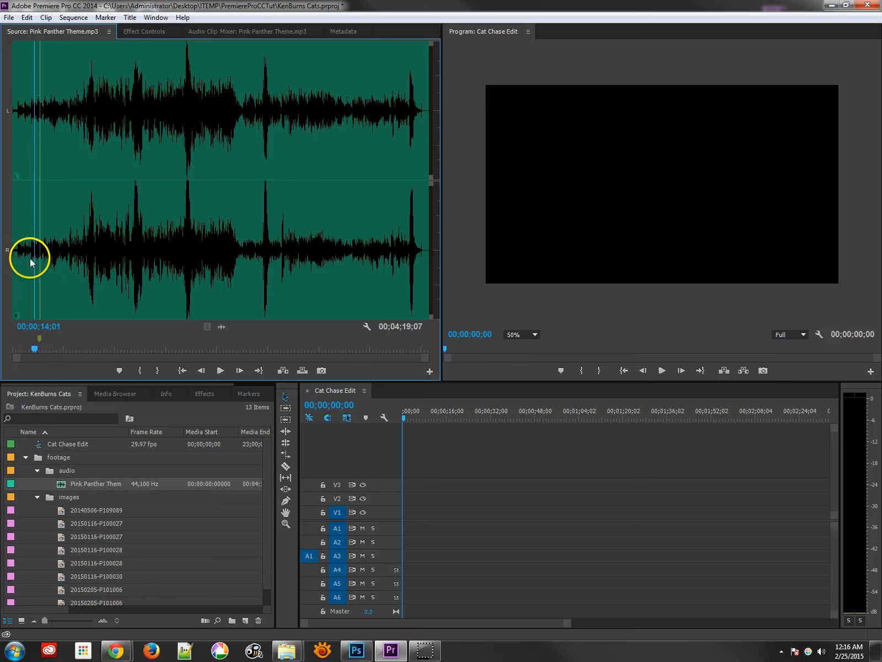
pyautogui.click(30, 258)
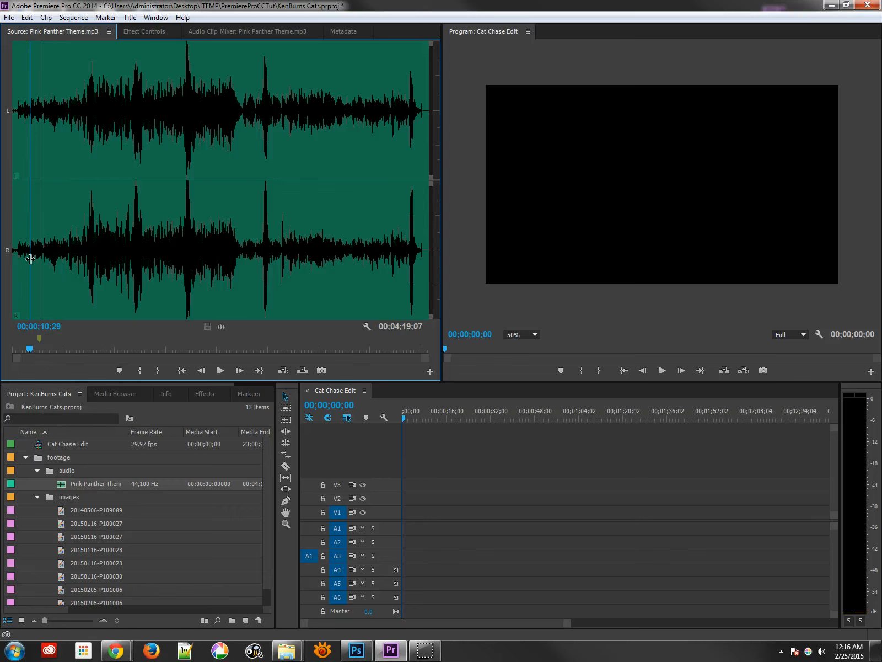
pyautogui.press('space')
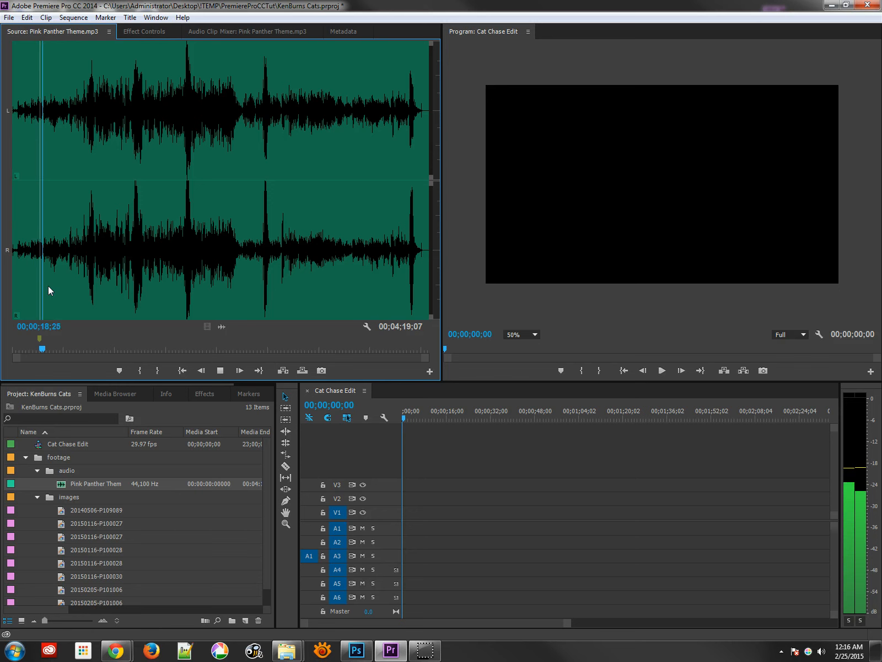
pyautogui.press('space')
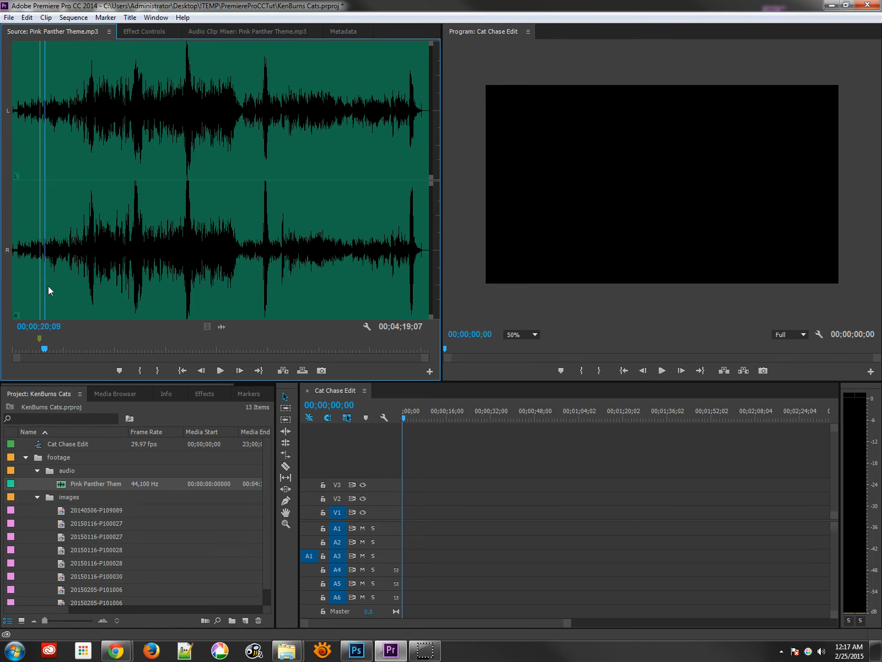
# - Move the source clip marker to 00;00;20;11 and select it
pyautogui.moveTo(37, 337); pyautogui.dragTo(43, 339)
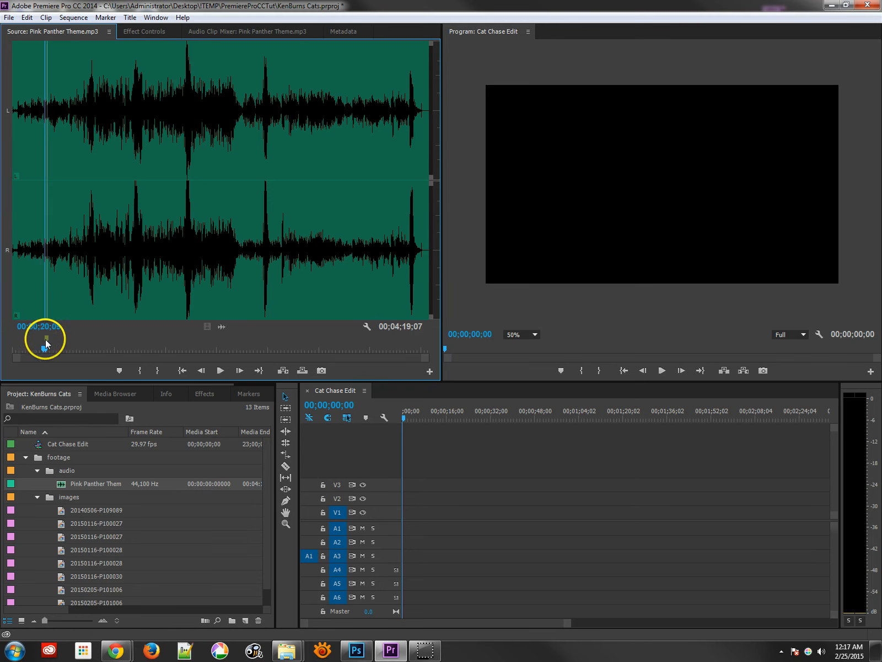
pyautogui.click(43, 339)
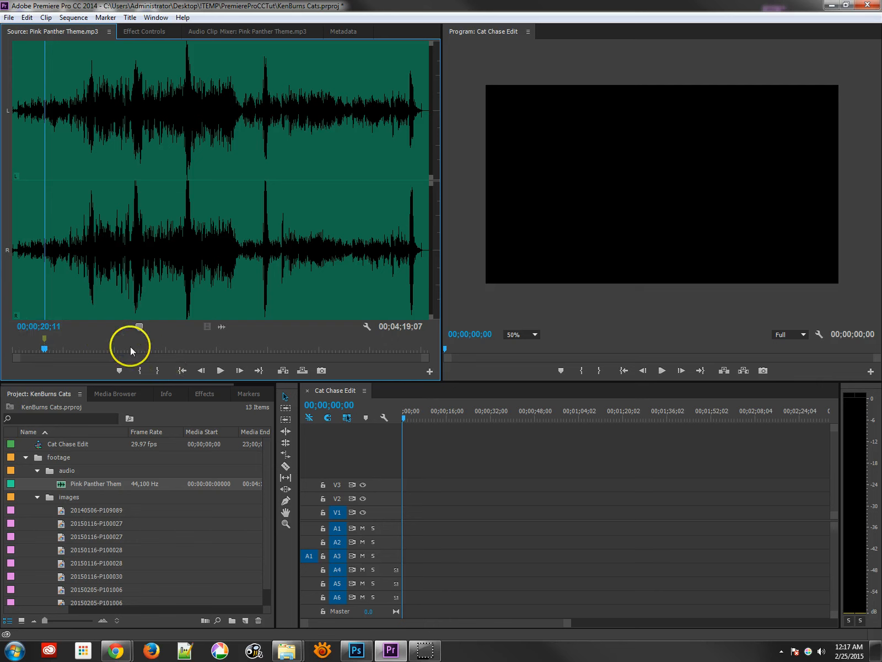
# - Name the selected marker cat comes in in the Markers panel
pyautogui.click(242, 395)
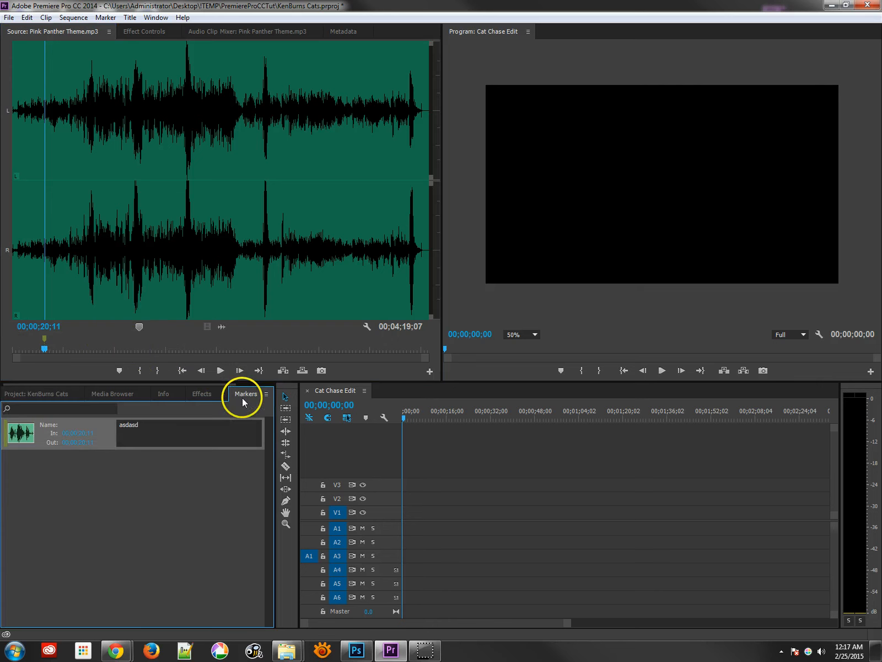
pyautogui.click(151, 429)
pyautogui.write('edit')
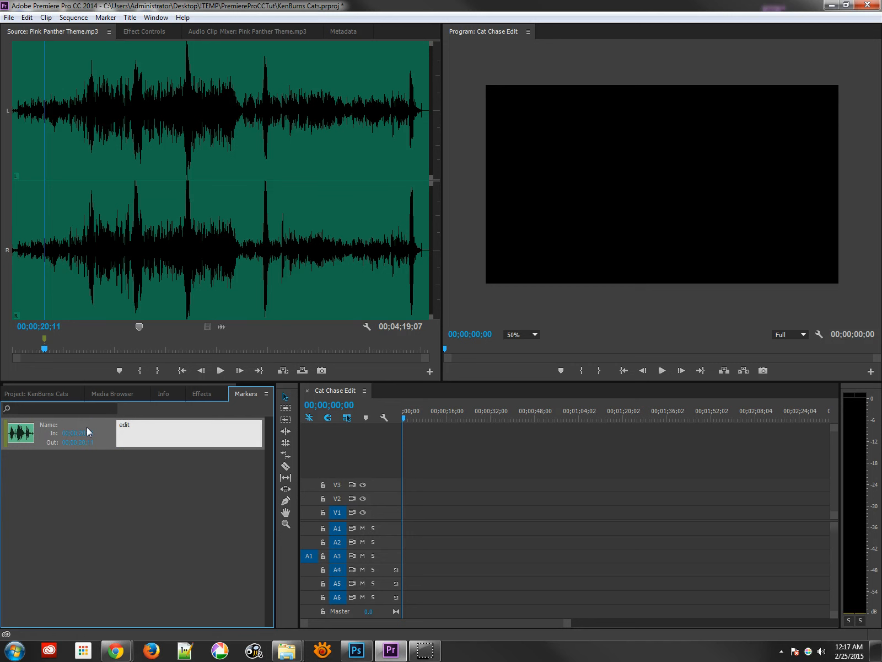
pyautogui.press('BackSpace')
pyautogui.press('BackSpace')
pyautogui.press('BackSpace')
pyautogui.press('BackSpace')
pyautogui.write('cat comes in')
pyautogui.press('Return')
# - Place the theme's audio at the start of track A1 in Cat Chase Edit and enlarge the A1 track height
pyautogui.click(221, 328)
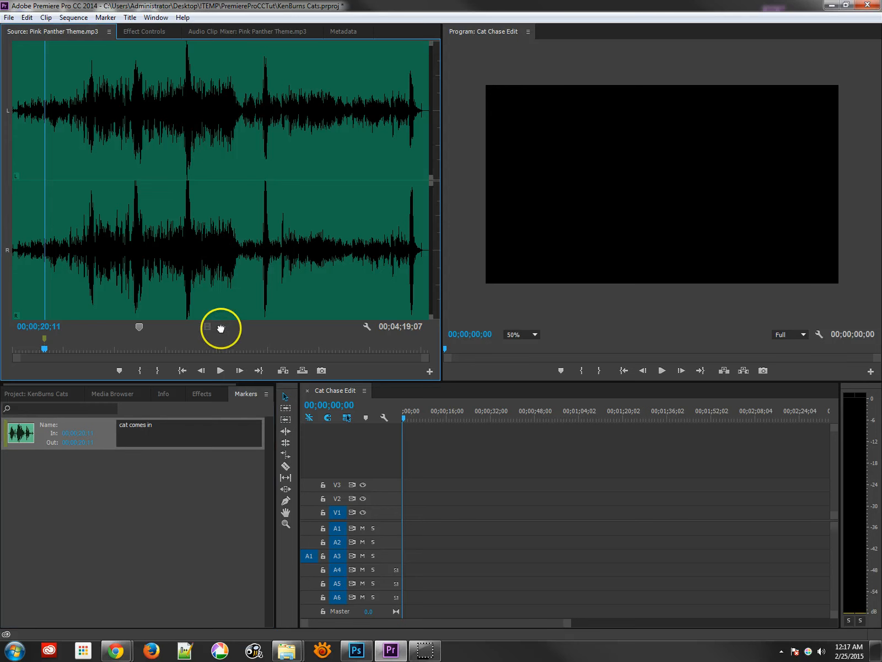
pyautogui.moveTo(220, 328); pyautogui.dragTo(402, 531)
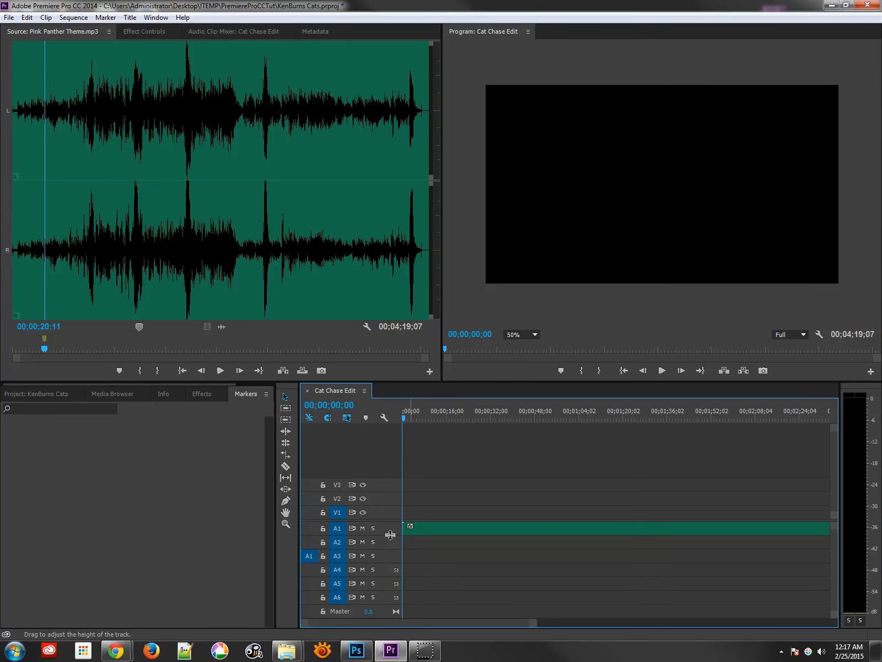
pyautogui.moveTo(390, 535); pyautogui.dragTo(389, 559)
# - Play the sequence audio from about 20 seconds to check the cat's entrance
pyautogui.moveTo(477, 411)
pyautogui.mouseDown()
pyautogui.moveTo(436, 415)
pyautogui.moveTo(462, 420)
pyautogui.mouseUp()
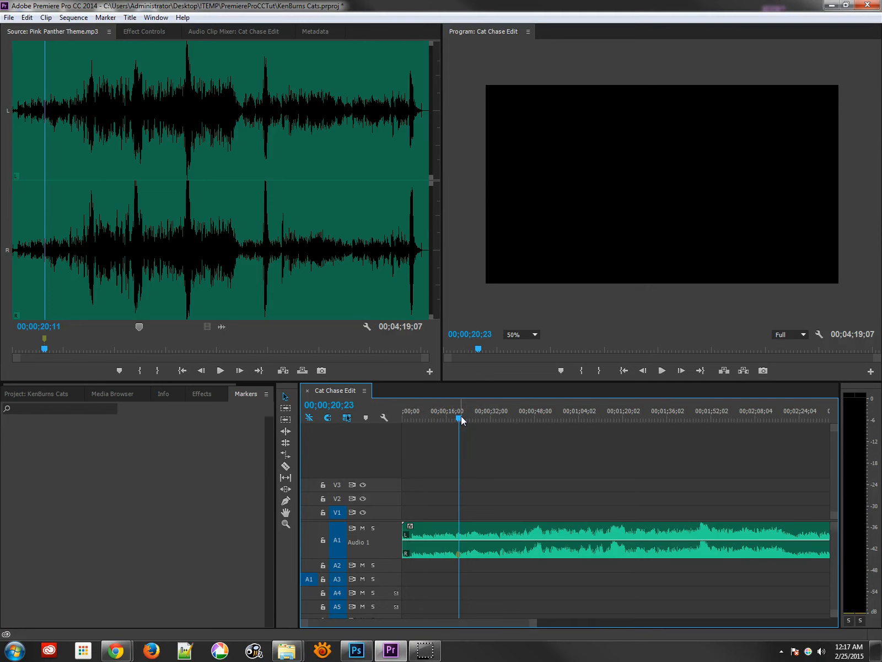
pyautogui.press('space')
pyautogui.click(449, 419)
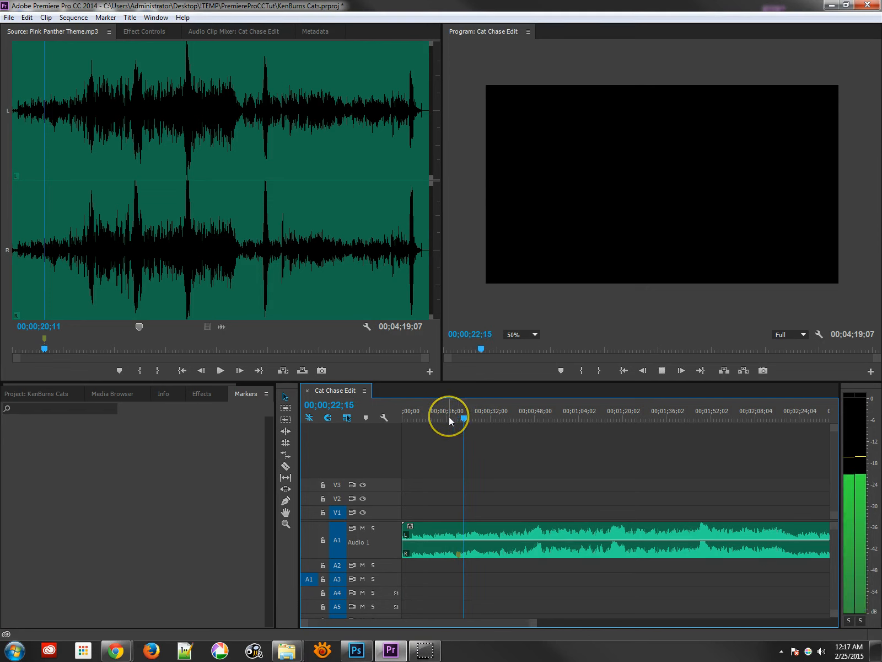
pyautogui.press('space')
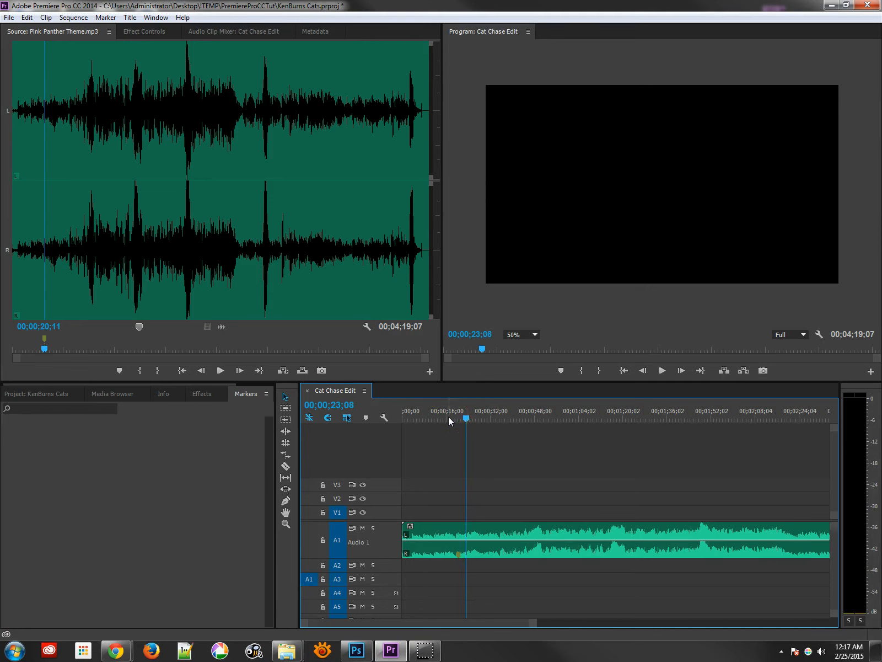
pyautogui.press('space')
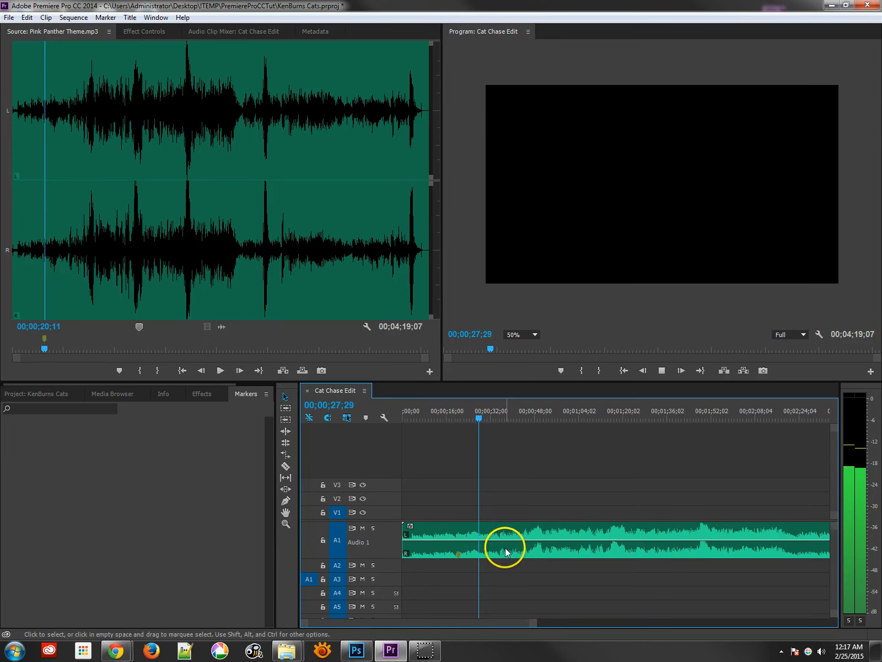
pyautogui.press('space')
# - Select the audio clip and add a marker at 00;00;28;10 in the sequence
pyautogui.click(484, 554)
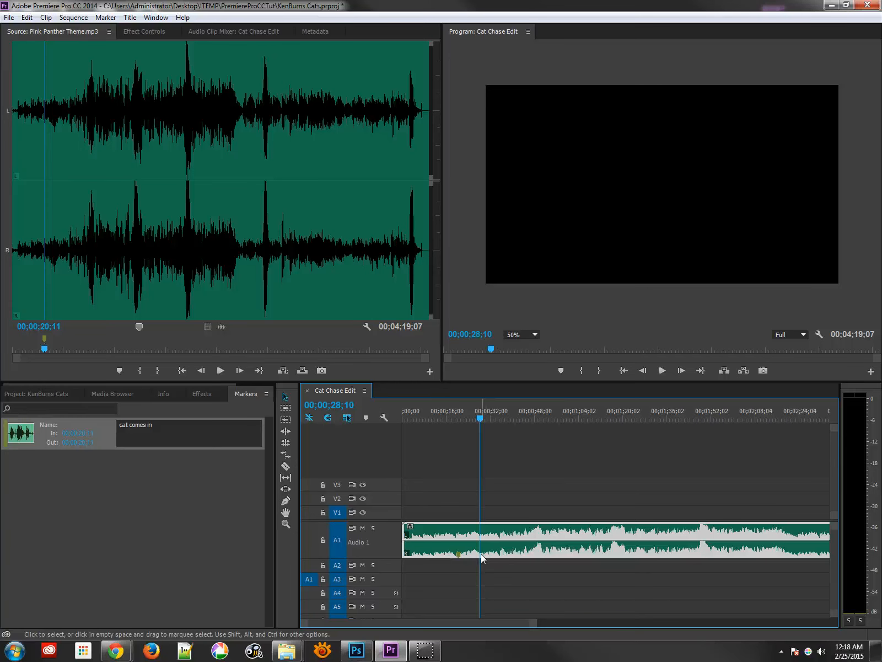
pyautogui.rightClick(481, 554)
pyautogui.click(482, 553)
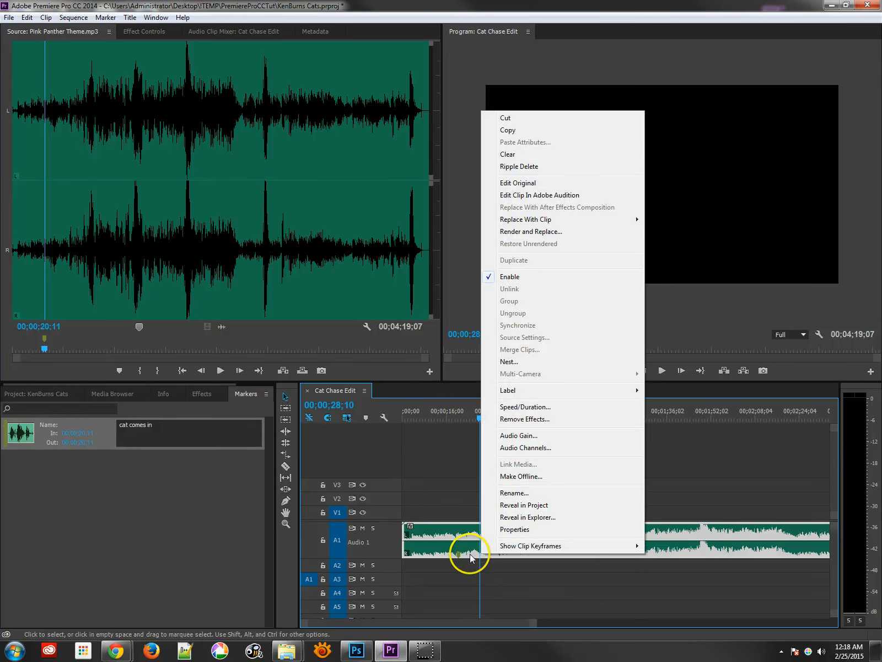
pyautogui.rightClick(484, 554)
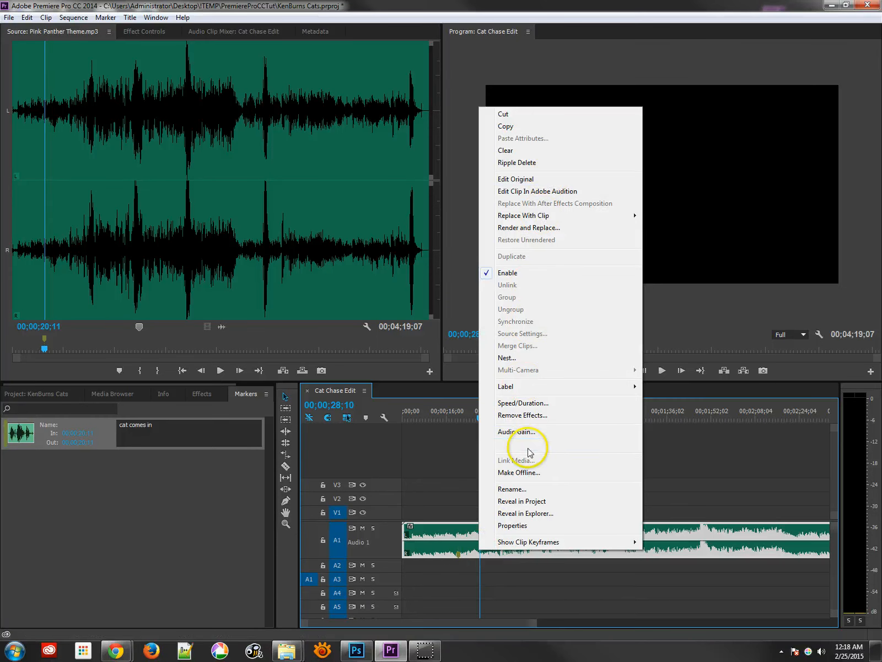
pyautogui.click(508, 554)
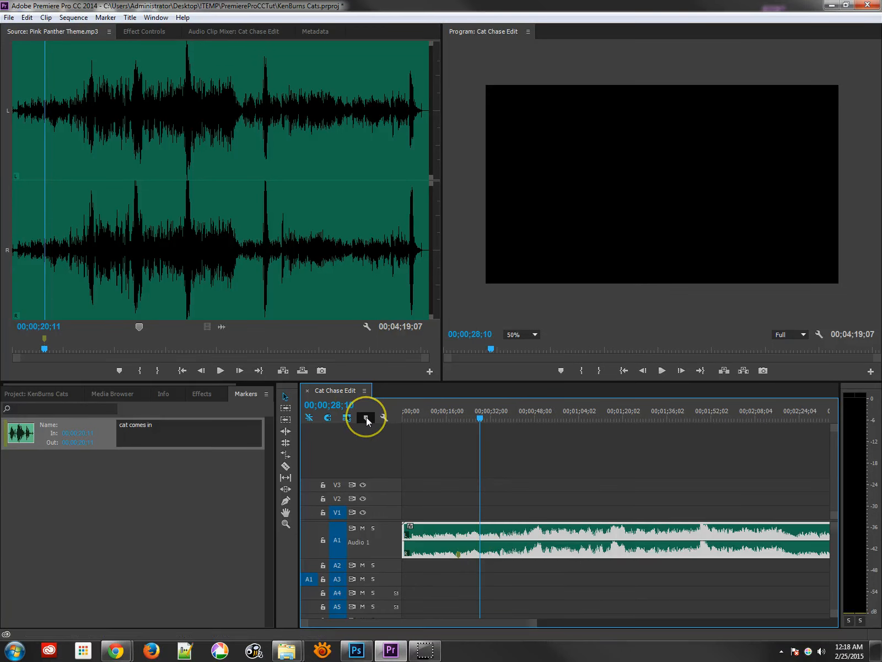
pyautogui.click(366, 418)
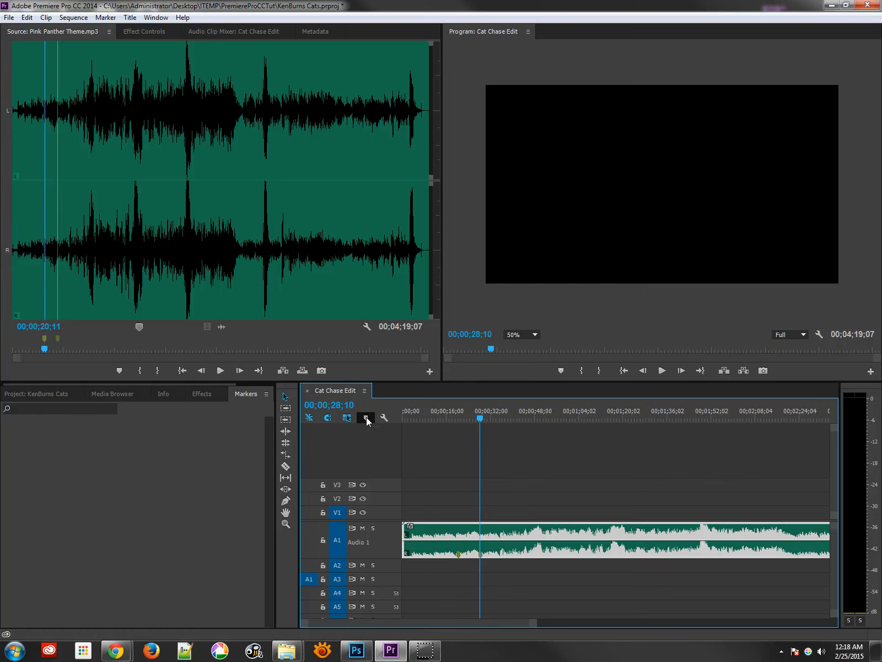
# - Add another marker to the source clip at 00;00;39;01
pyautogui.click(569, 553)
pyautogui.click(33, 203)
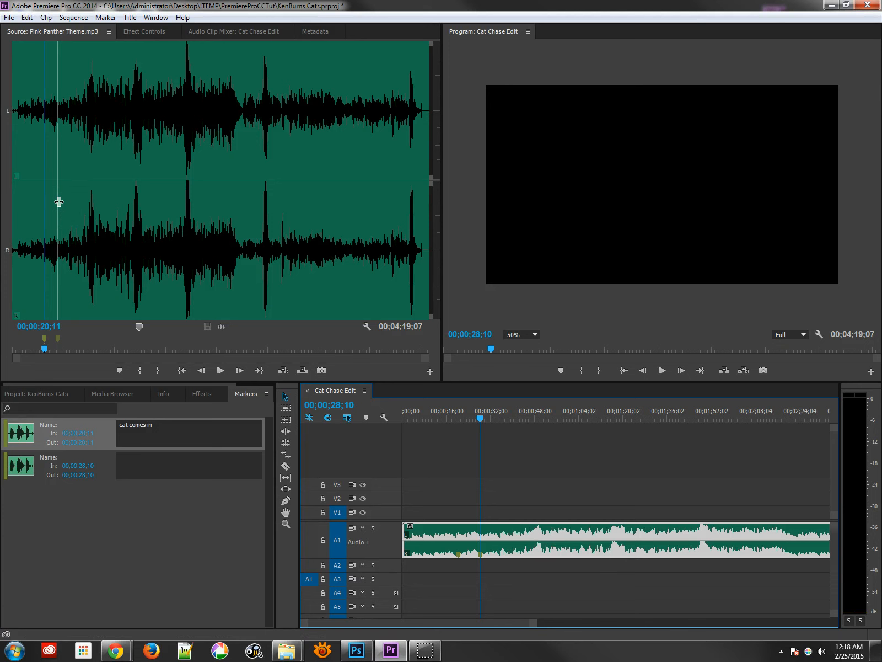
pyautogui.click(71, 324)
pyautogui.moveTo(61, 349)
pyautogui.mouseDown()
pyautogui.moveTo(43, 351)
pyautogui.moveTo(89, 352)
pyautogui.moveTo(63, 357)
pyautogui.moveTo(73, 354)
pyautogui.mouseUp()
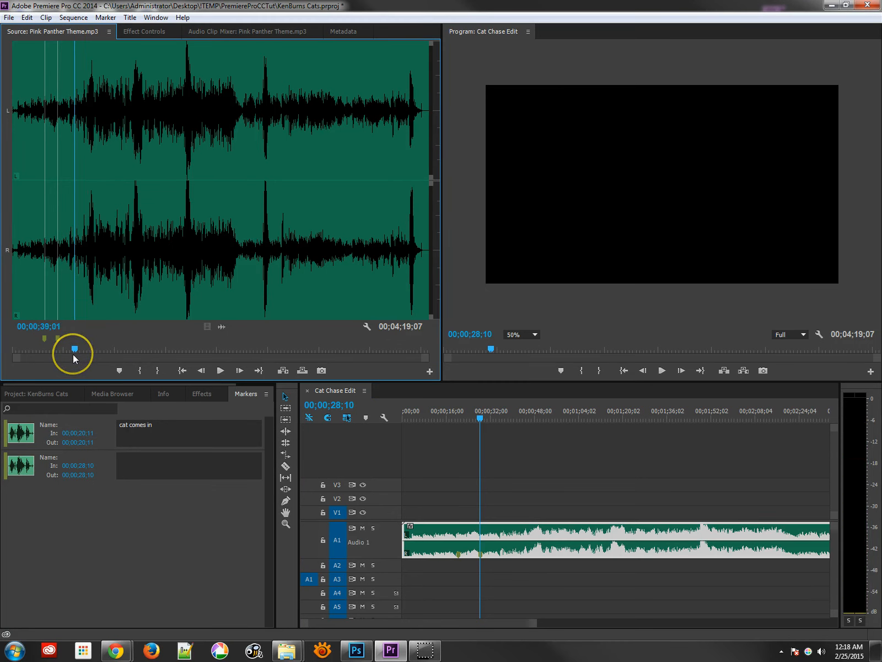
pyautogui.click(120, 370)
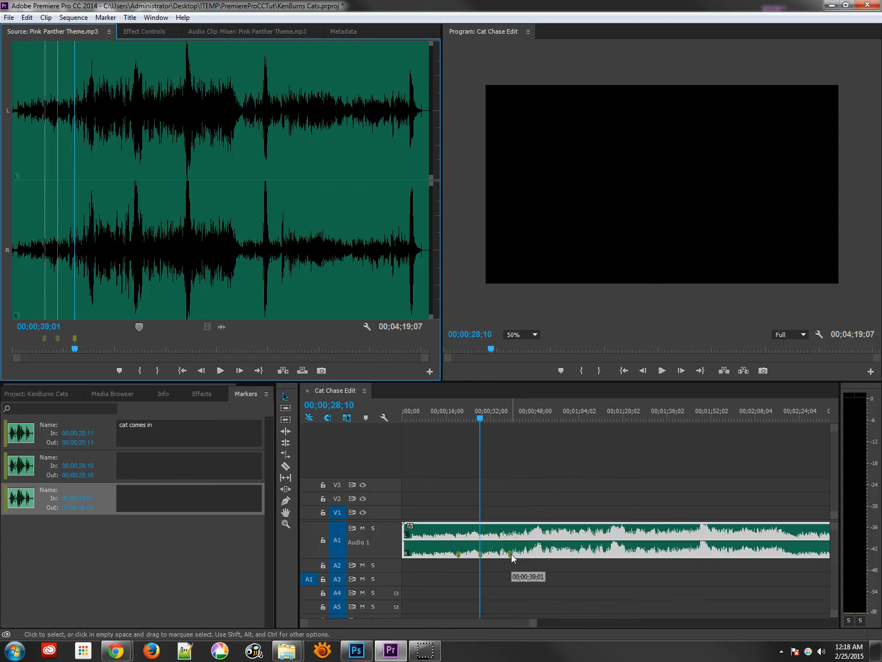
# - Save the project and return to the images bin in the Project panel
pyautogui.hotkey('ctrl', 's')
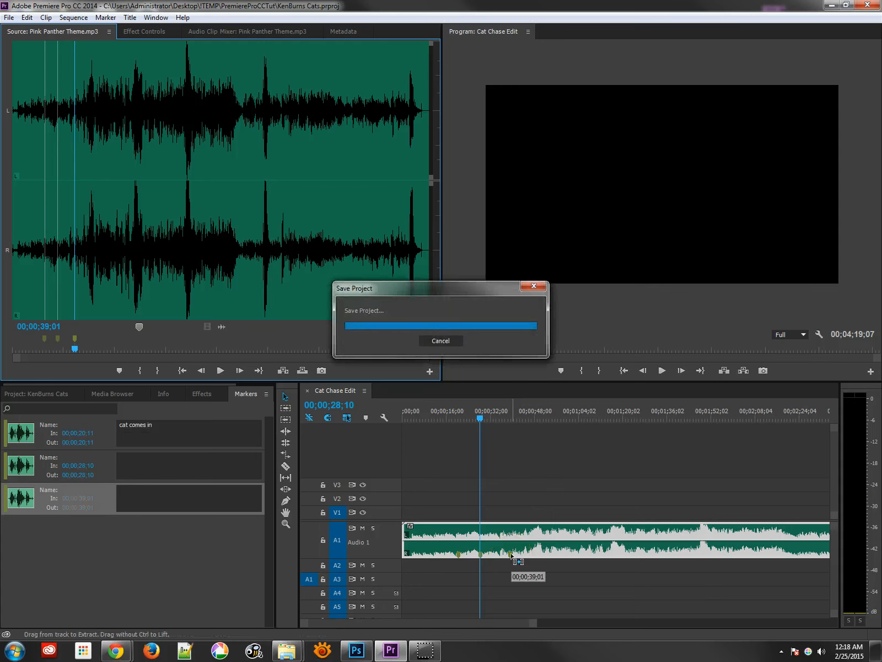
pyautogui.click(183, 441)
pyautogui.click(44, 393)
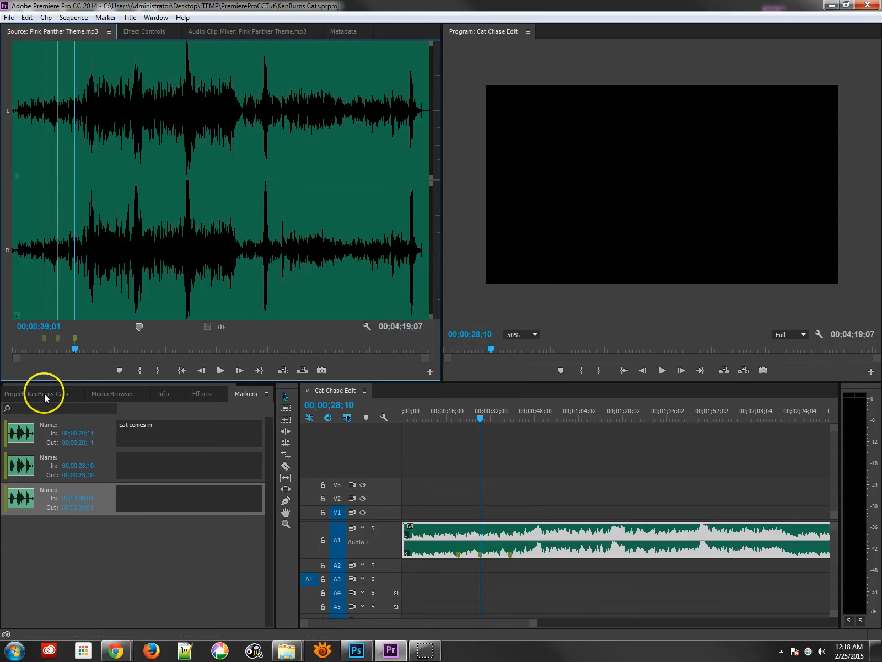
pyautogui.click(62, 510)
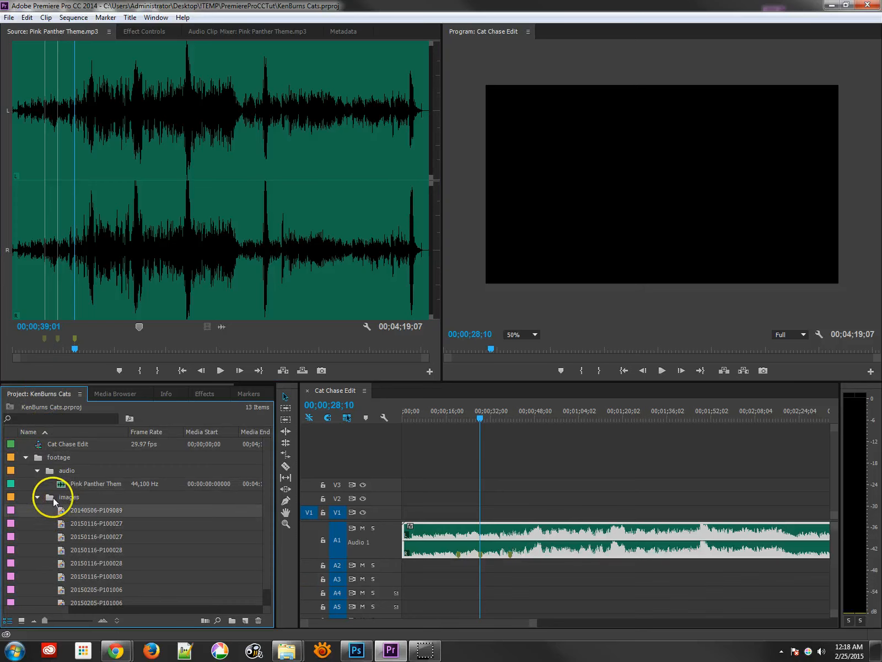
# - Open the images bin in its own window and place 20140506-P1090892.JPG at the start of track V1
pyautogui.doubleClick(51, 496)
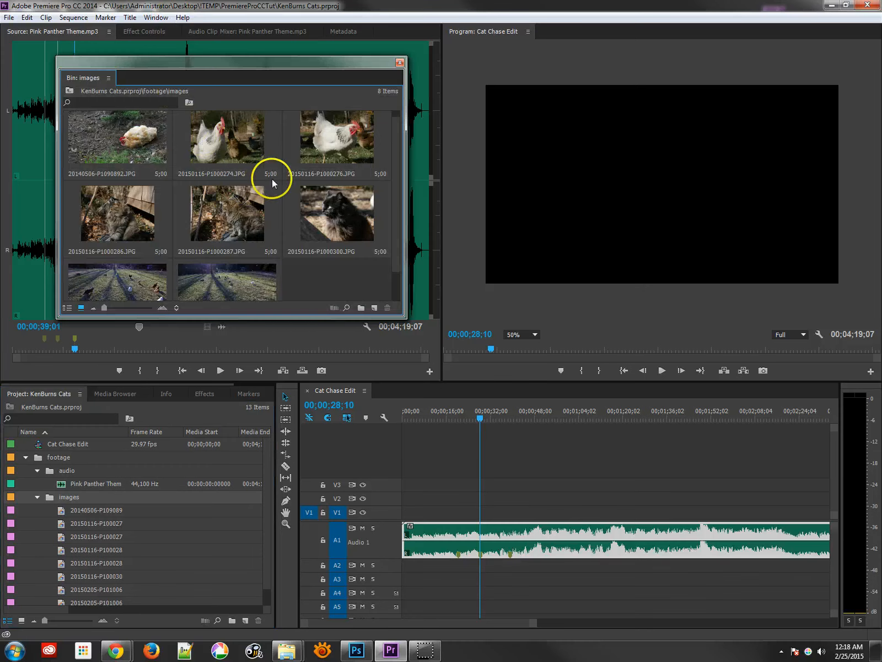
pyautogui.click(134, 138)
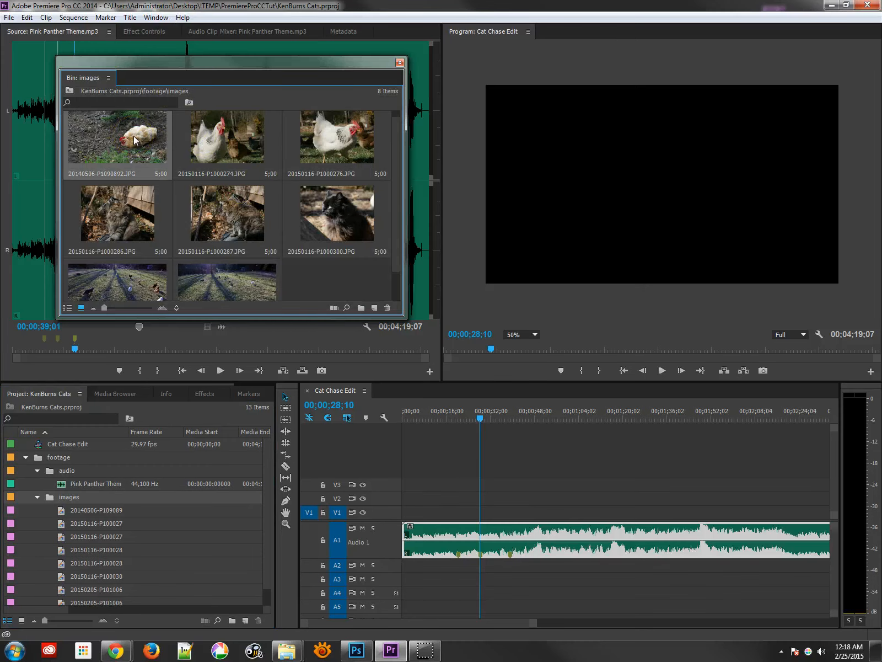
pyautogui.scroll(1, 177, 172)
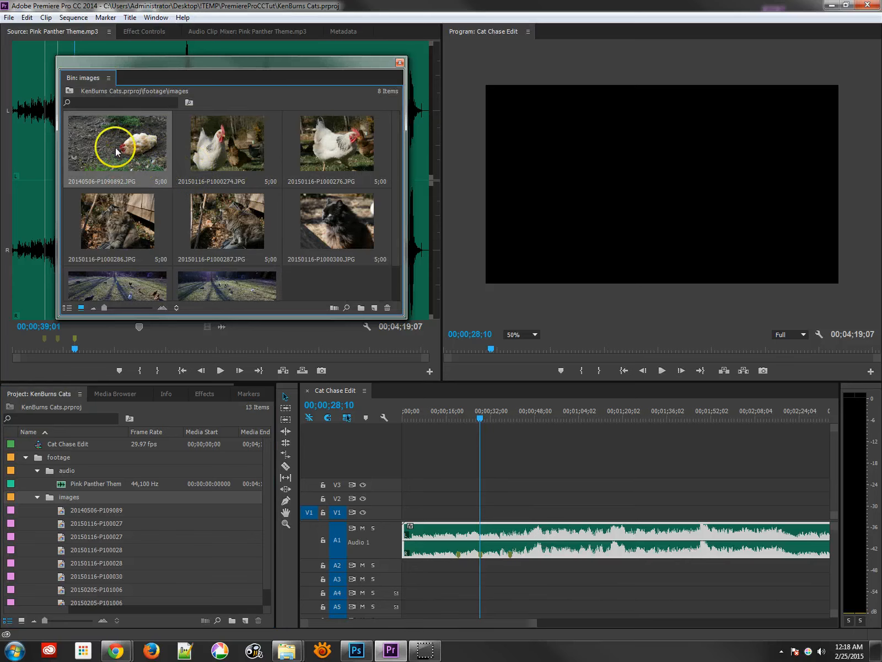
pyautogui.moveTo(117, 151); pyautogui.dragTo(408, 518)
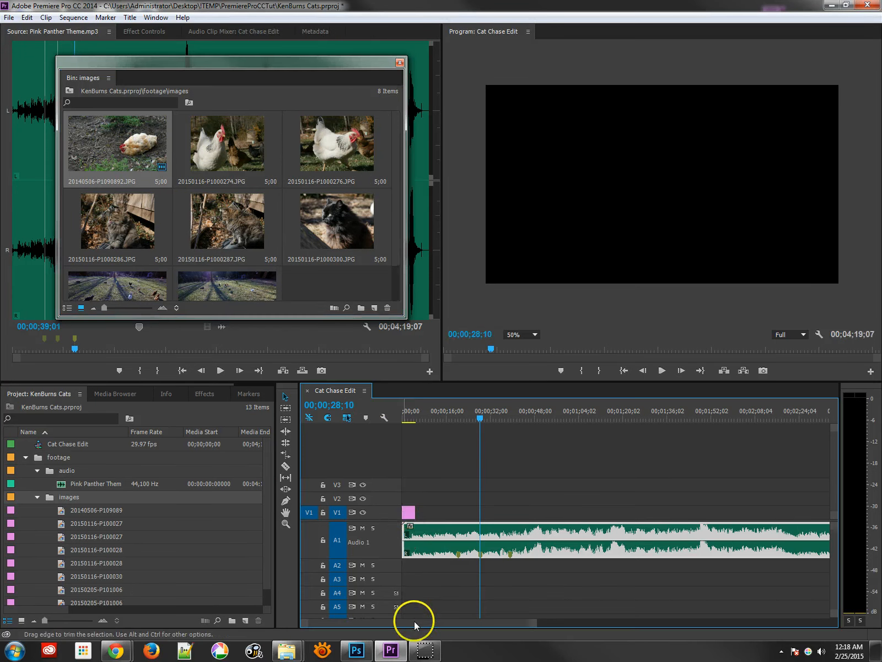
# - Play the start of the sequence to preview the first photo over the music
pyautogui.moveTo(533, 623)
pyautogui.mouseDown()
pyautogui.moveTo(456, 620)
pyautogui.moveTo(504, 622)
pyautogui.mouseUp()
pyautogui.click(407, 419)
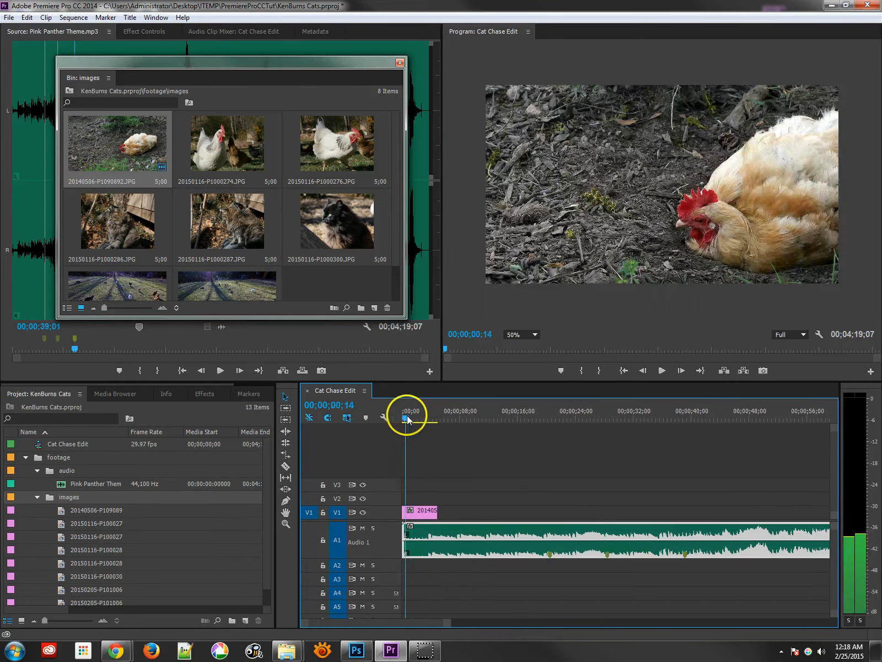
pyautogui.press('space')
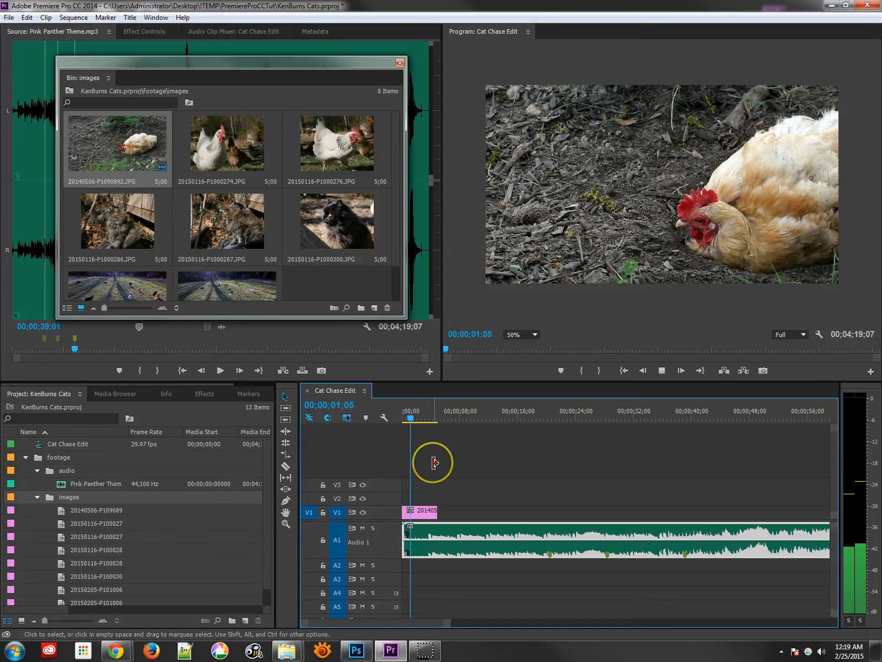
pyautogui.moveTo(418, 417); pyautogui.dragTo(383, 418)
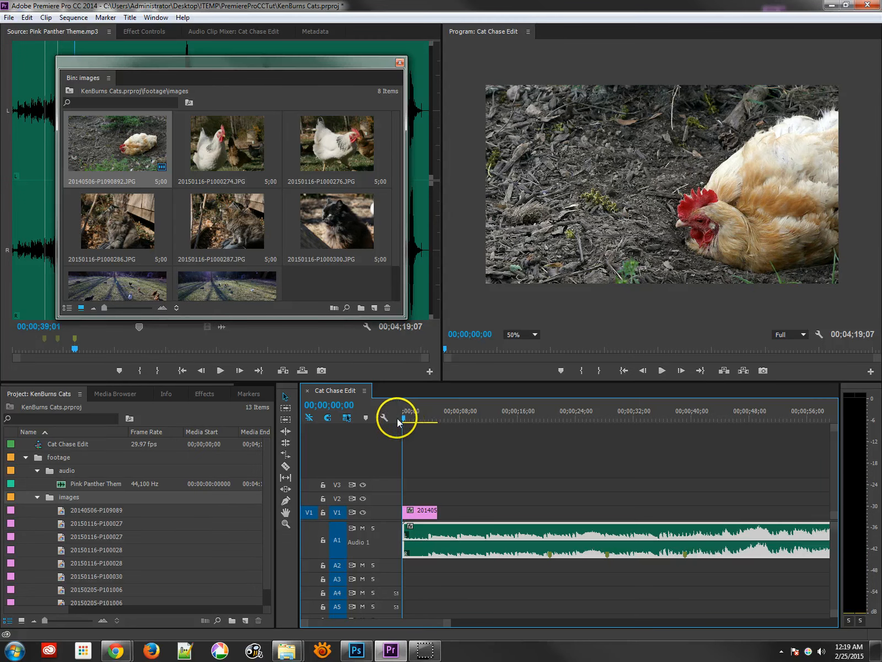
pyautogui.press('space')
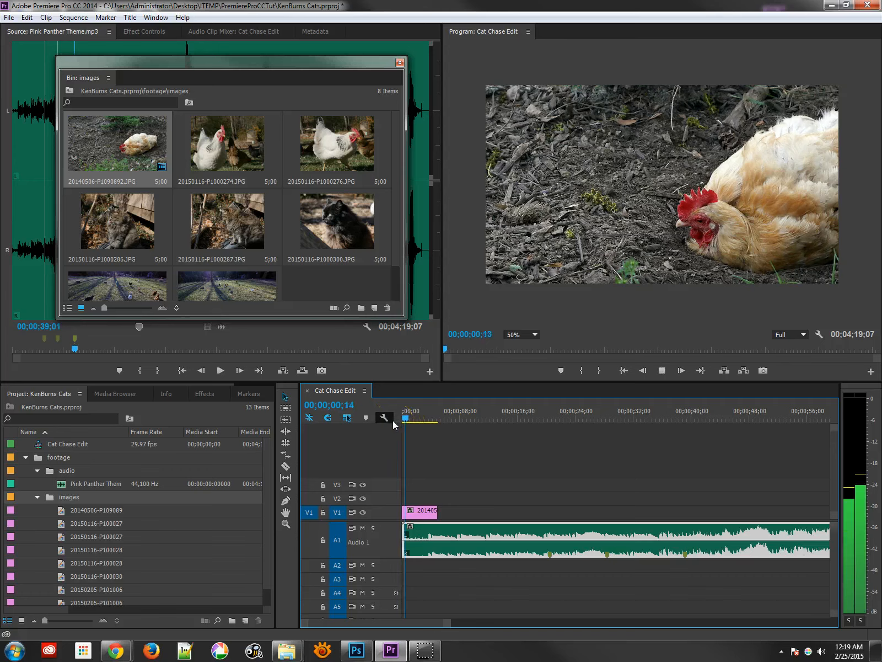
pyautogui.press('space')
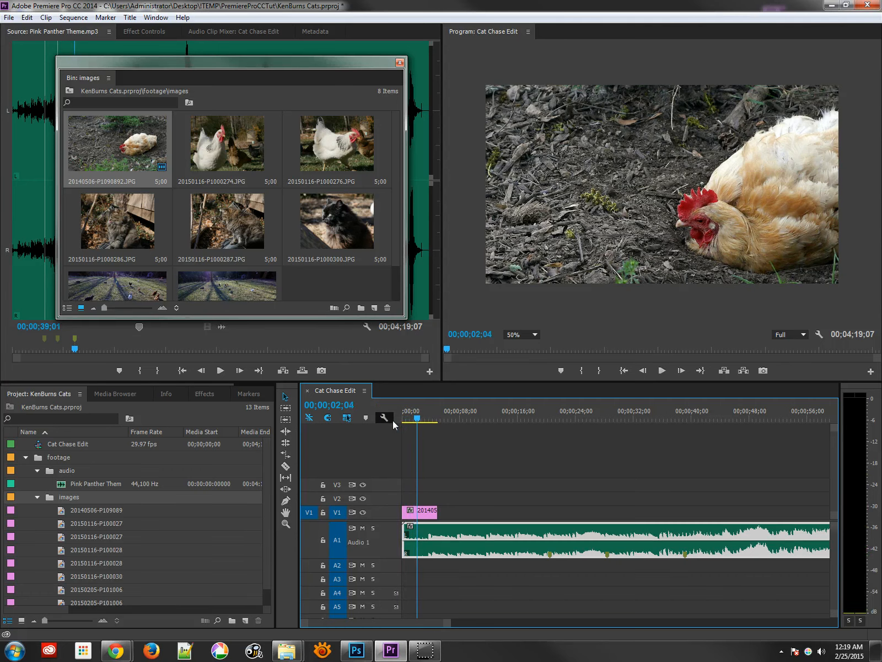
pyautogui.press('End')
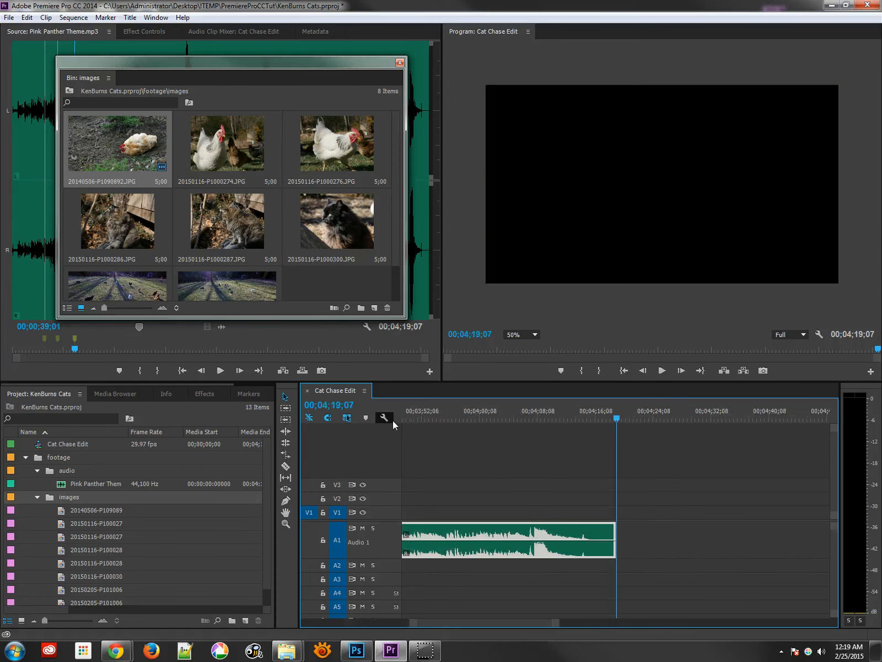
pyautogui.press('Home')
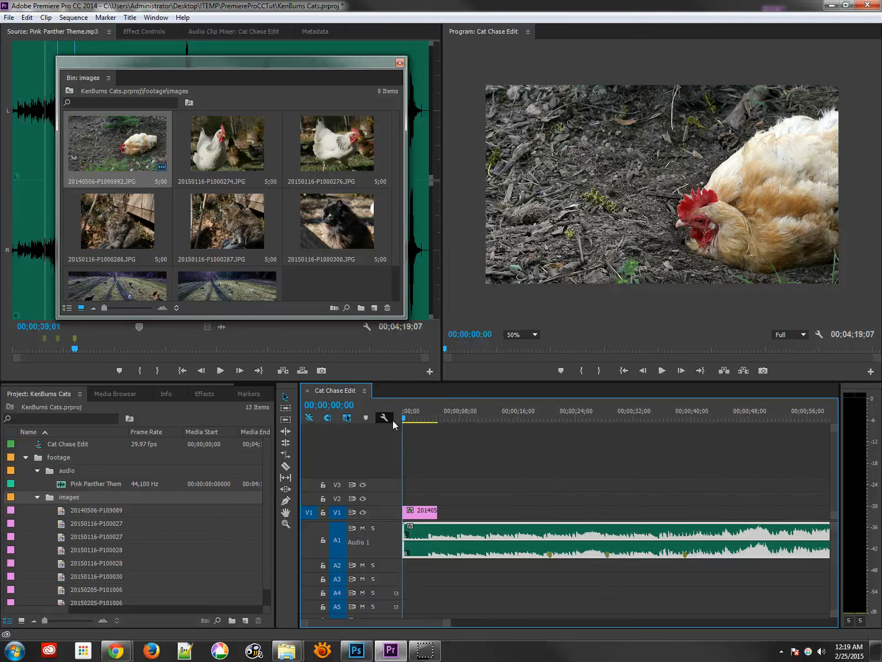
# - Delete the music clip from the sequence and undo the deletion
pyautogui.press('Delete')
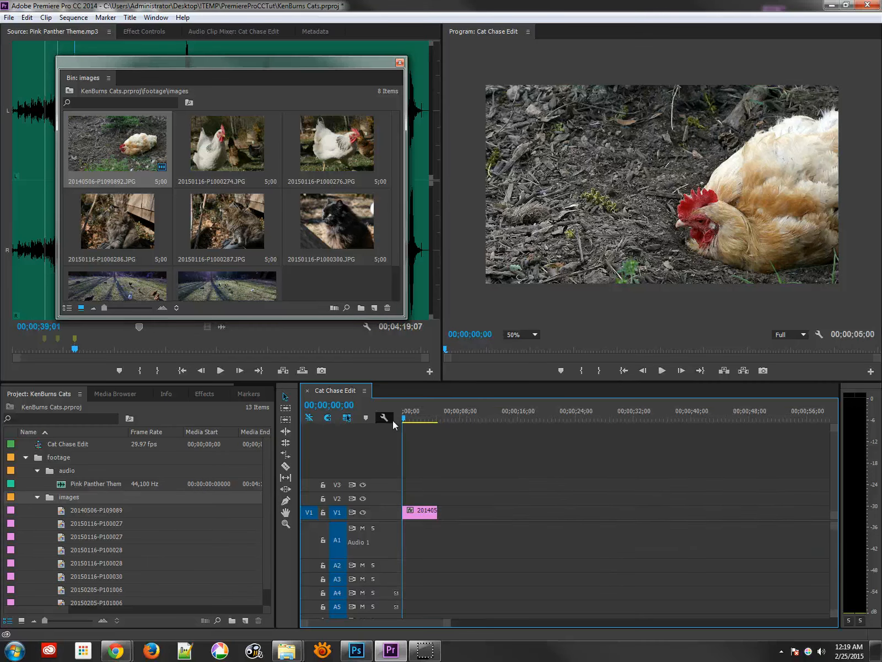
pyautogui.hotkey('ctrl', 'z')
# - Step the playhead between the sequence's edit points to review the first photo clip's length
pyautogui.moveTo(417, 420); pyautogui.dragTo(432, 419)
pyautogui.press('End')
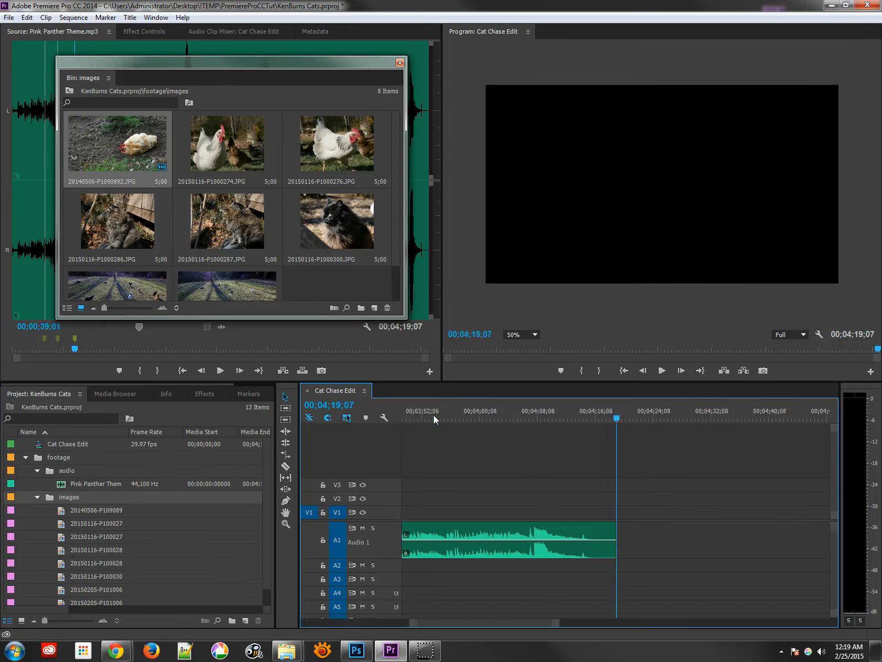
pyautogui.press('Home')
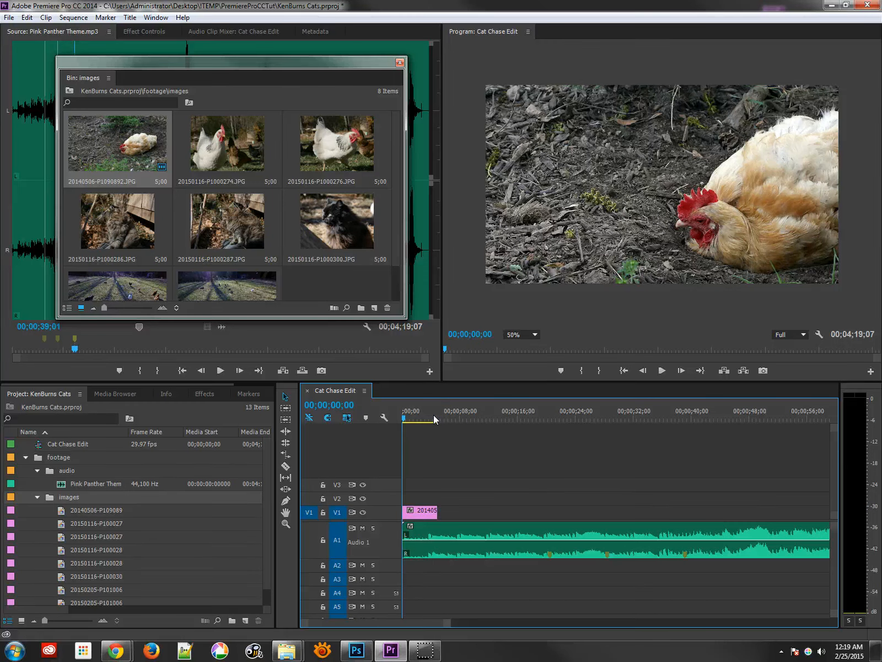
pyautogui.click(437, 418)
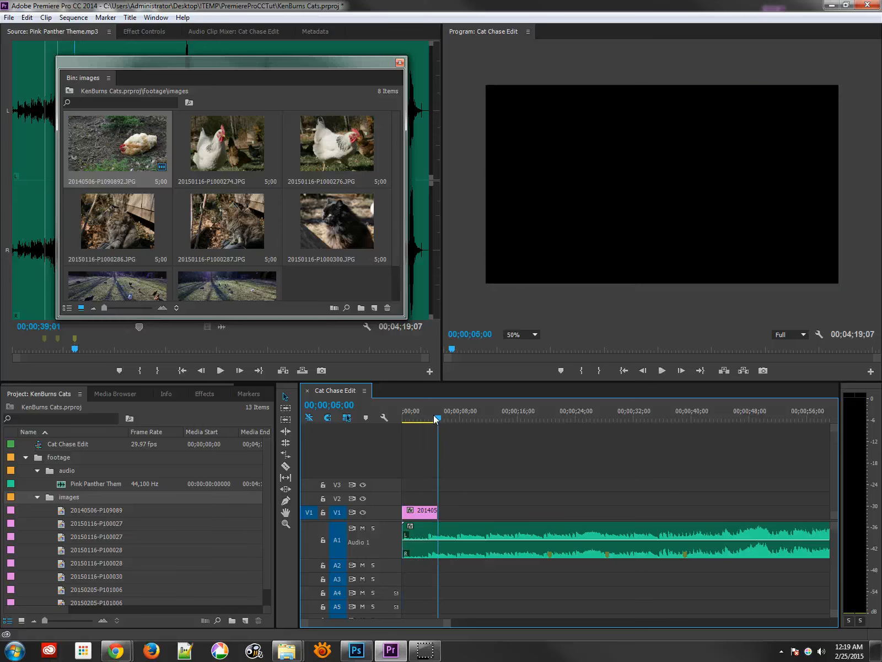
pyautogui.press('Up')
pyautogui.press('Down')
pyautogui.press('Up')
pyautogui.press('Down')
pyautogui.press('Down')
pyautogui.press('Up')
pyautogui.press('Up')
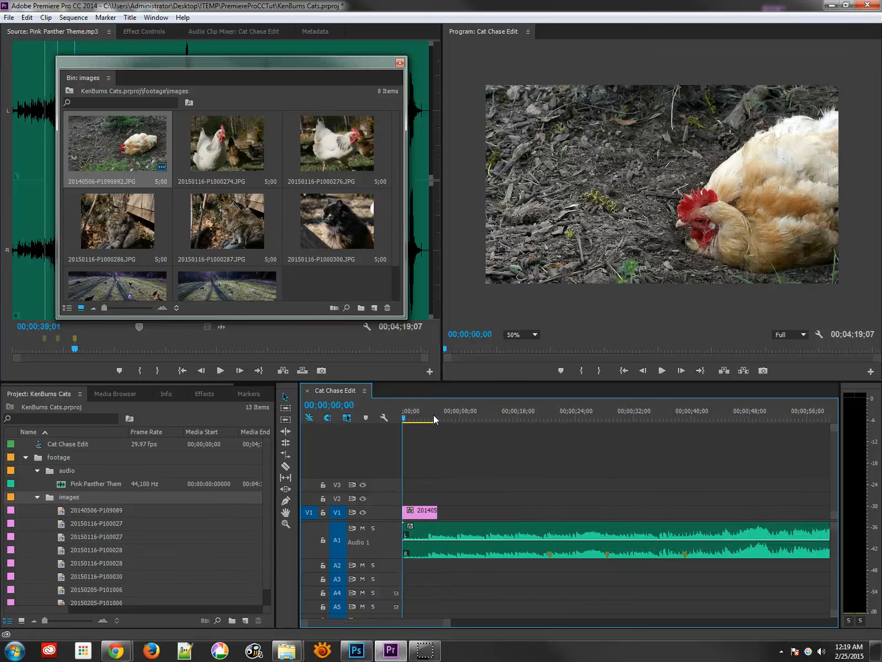
pyautogui.press('Down')
pyautogui.press('Up')
pyautogui.press('Down')
pyautogui.press('Up')
pyautogui.press('Down')
pyautogui.press('Up')
pyautogui.press('Down')
pyautogui.press('Up')
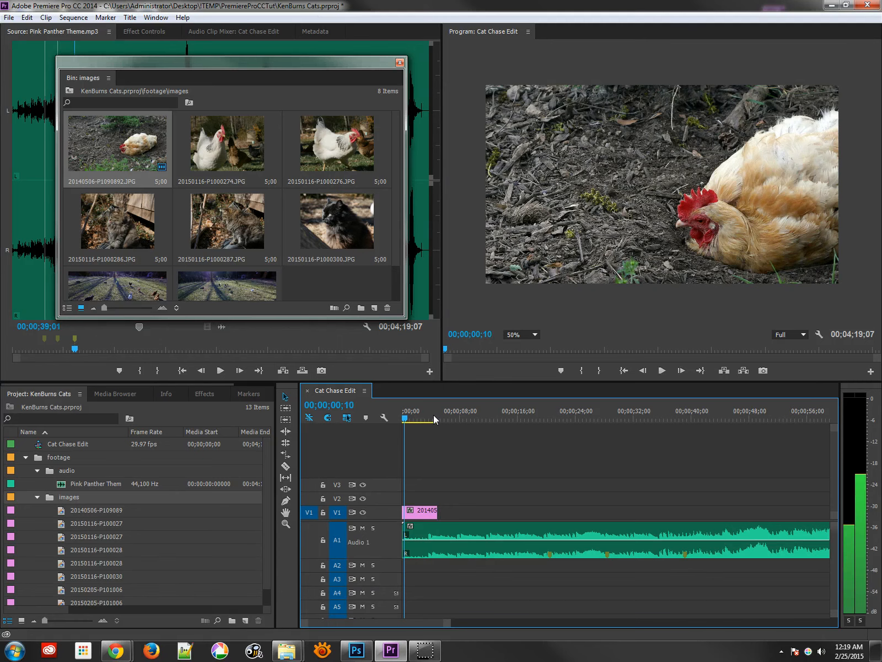
pyautogui.press('space')
pyautogui.moveTo(434, 415); pyautogui.dragTo(395, 415)
# - Load the first photo clip into the Source Monitor and move the floating bin window lower
pyautogui.doubleClick(429, 515)
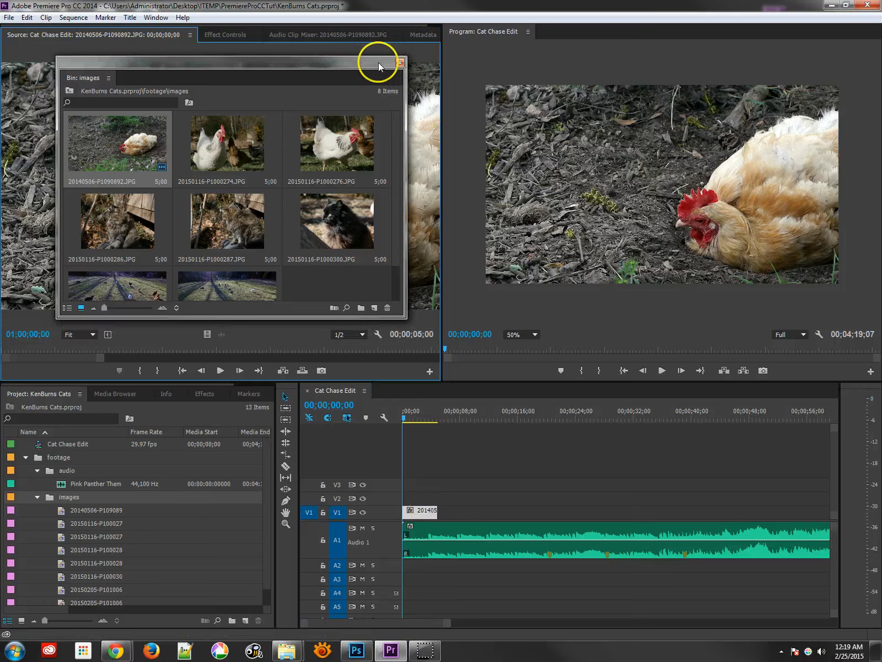
pyautogui.moveTo(379, 61); pyautogui.dragTo(350, 293)
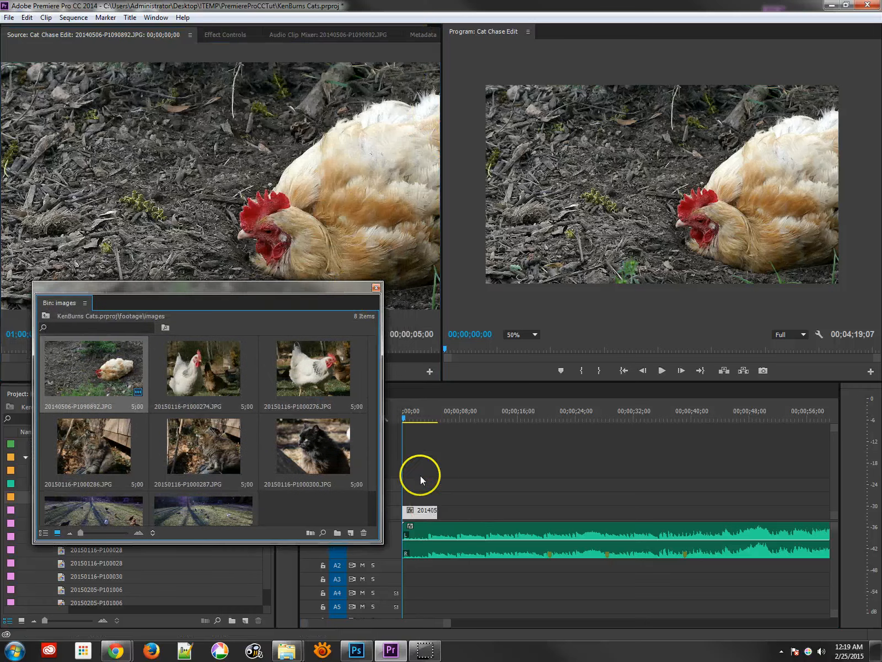
# - Step to the first clip's last frame and save the project
pyautogui.moveTo(416, 414); pyautogui.dragTo(436, 412)
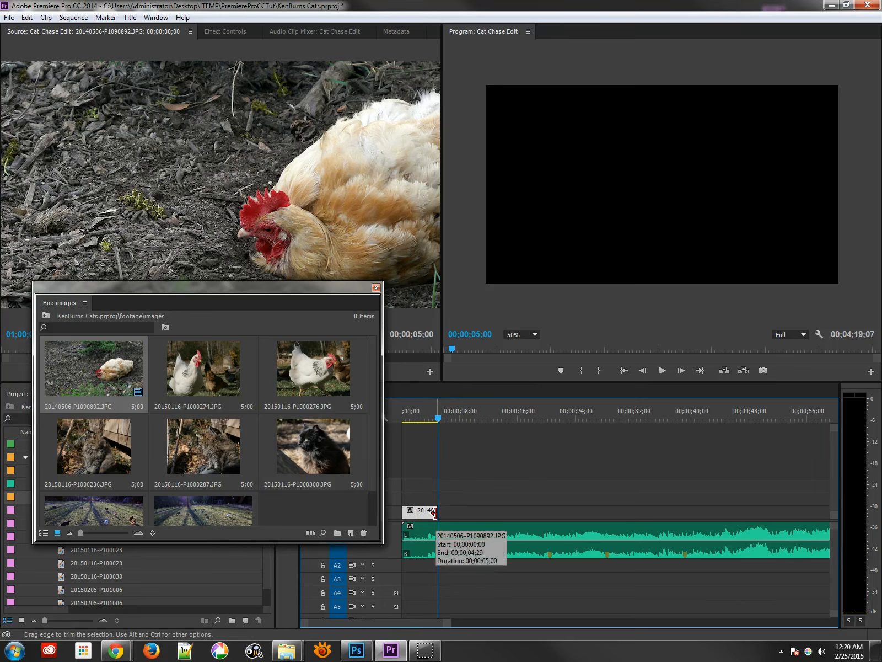
pyautogui.press('Left')
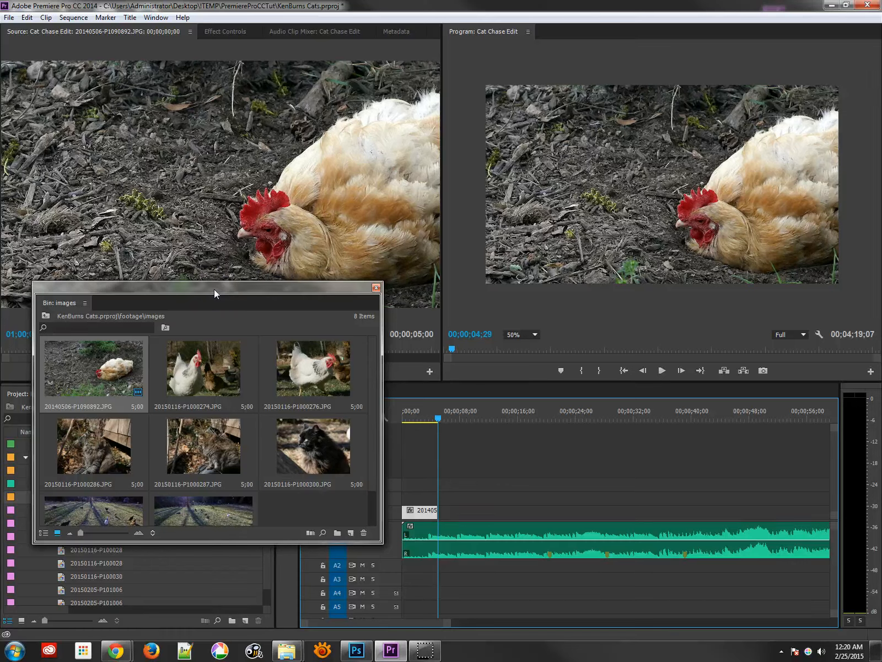
pyautogui.hotkey('ctrl', 's')
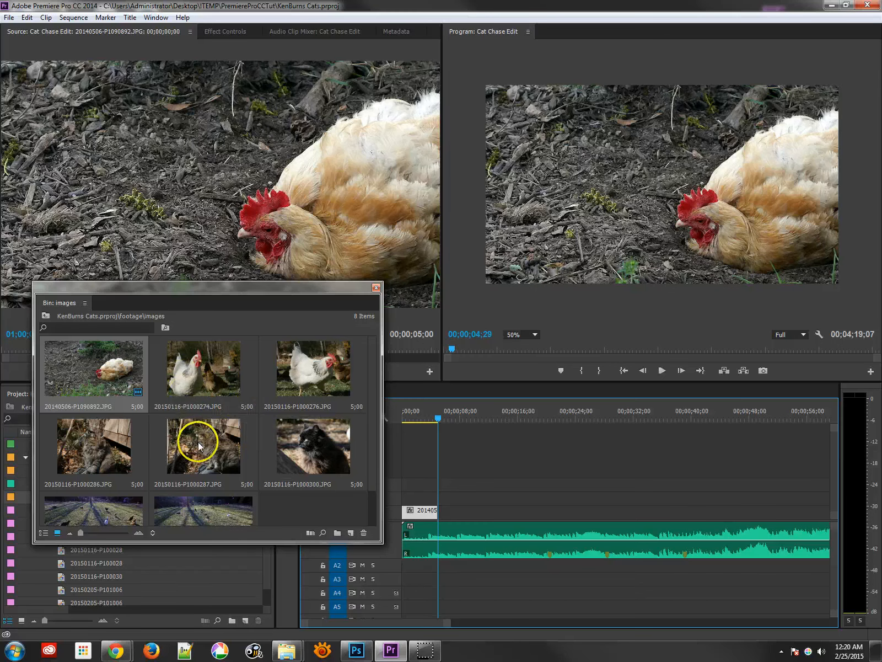
# - Add the cat photo 20150116-P1000286.JPG to V1 directly after the first clip
pyautogui.click(103, 464)
pyautogui.moveTo(103, 465); pyautogui.dragTo(442, 519)
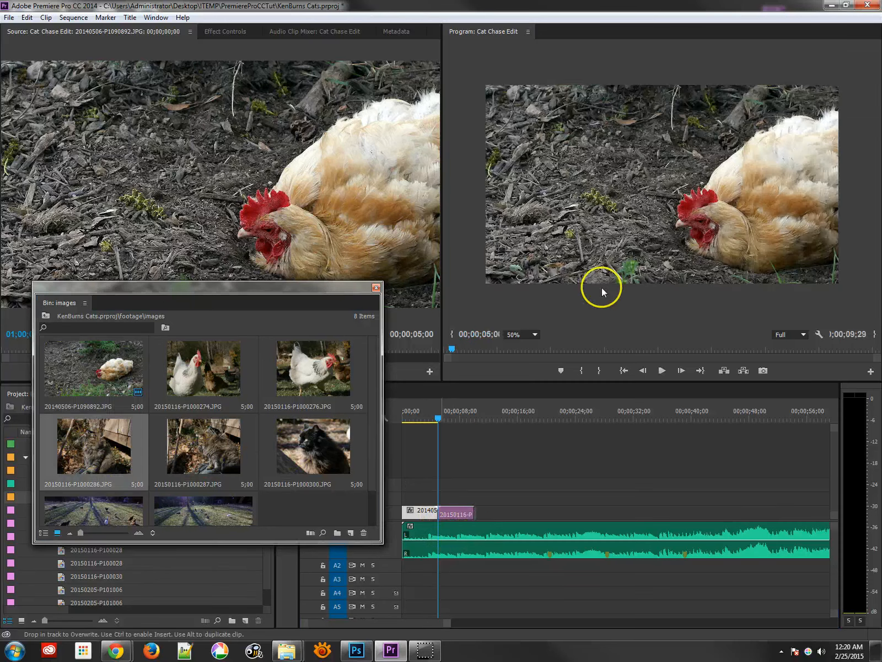
pyautogui.moveTo(458, 412); pyautogui.dragTo(454, 414)
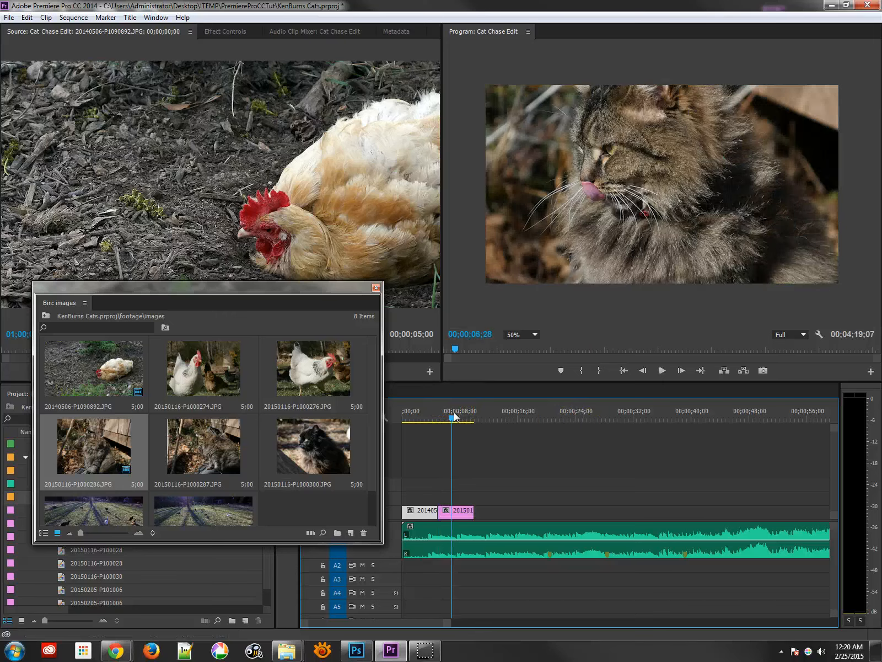
# - Append 20150116-P1000274.JPG and then 20150116-P1000287.JPG to the end of the V1 photo sequence
pyautogui.moveTo(211, 368); pyautogui.dragTo(477, 516)
pyautogui.click(483, 415)
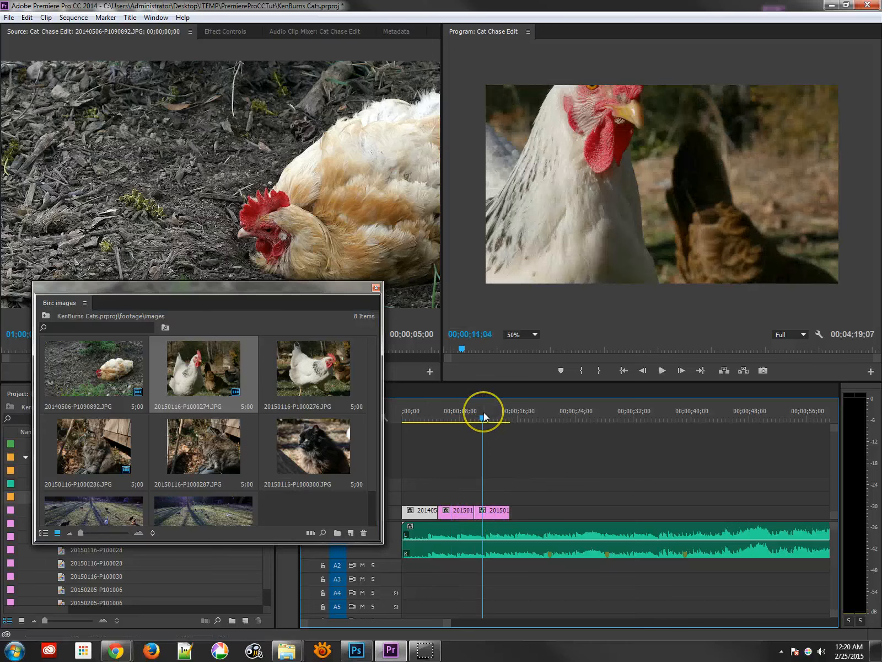
pyautogui.click(613, 153)
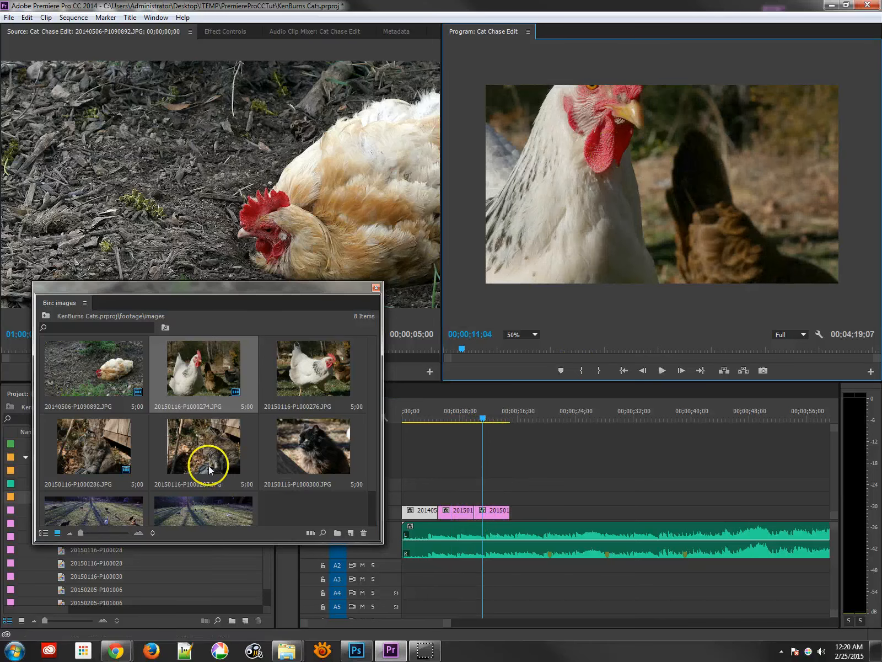
pyautogui.click(217, 438)
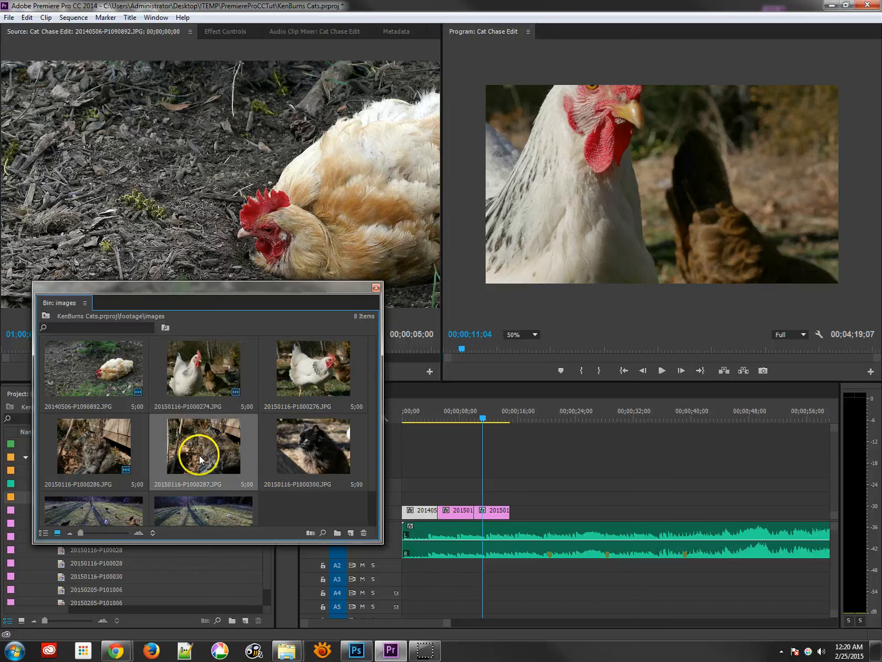
pyautogui.moveTo(317, 458); pyautogui.dragTo(310, 438)
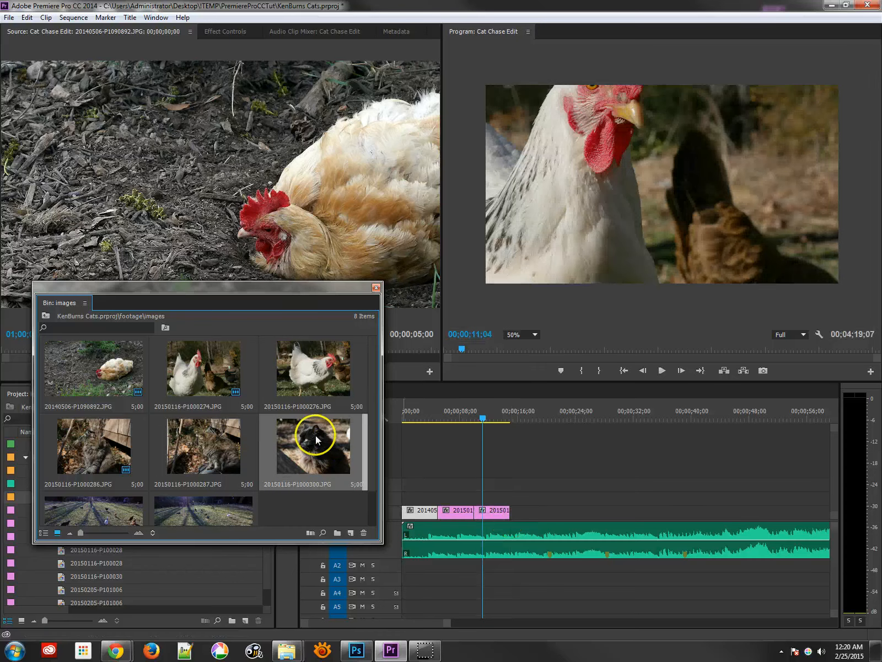
pyautogui.moveTo(214, 435); pyautogui.dragTo(512, 514)
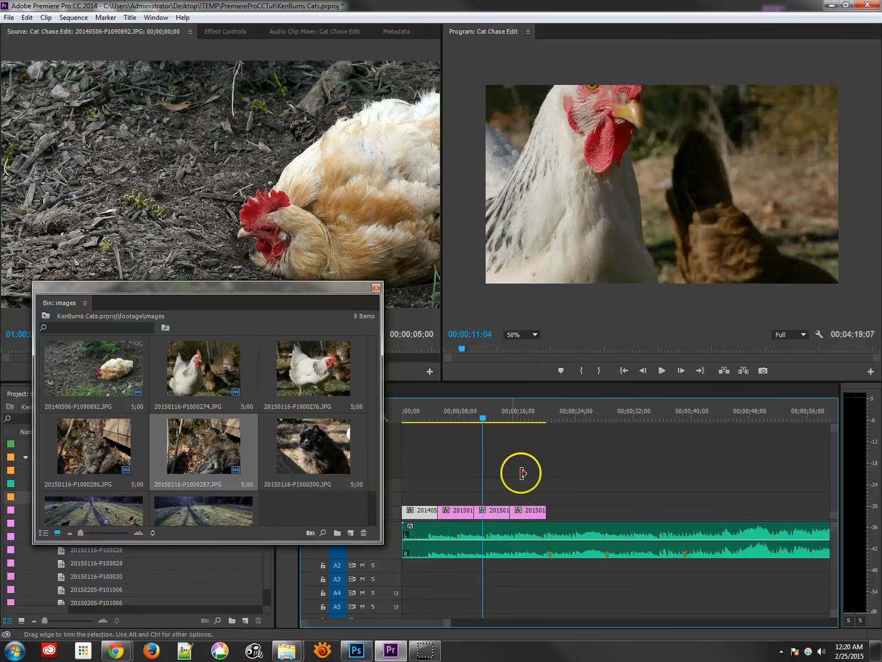
pyautogui.click(516, 418)
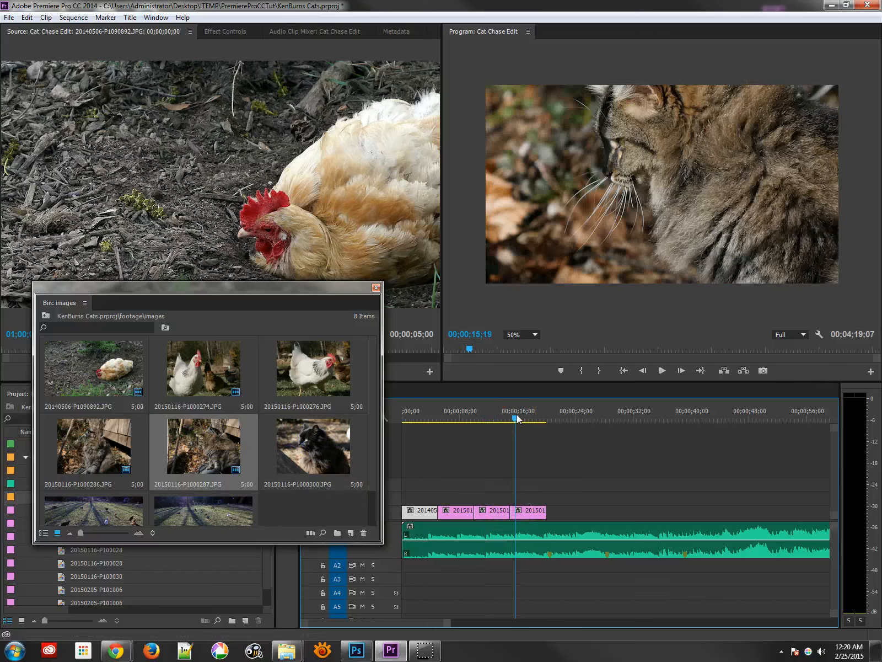
# - Append 20150116-P1000300.JPG and 20150116-P1000276.JPG to the end of V1
pyautogui.moveTo(327, 465); pyautogui.dragTo(547, 516)
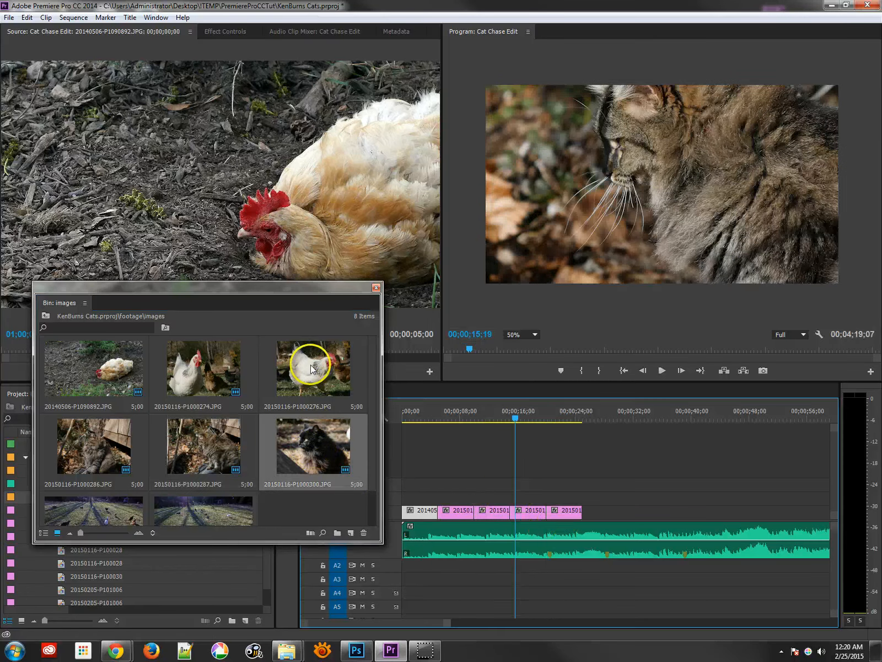
pyautogui.click(309, 377)
pyautogui.moveTo(304, 363); pyautogui.dragTo(586, 515)
pyautogui.moveTo(587, 411); pyautogui.dragTo(594, 411)
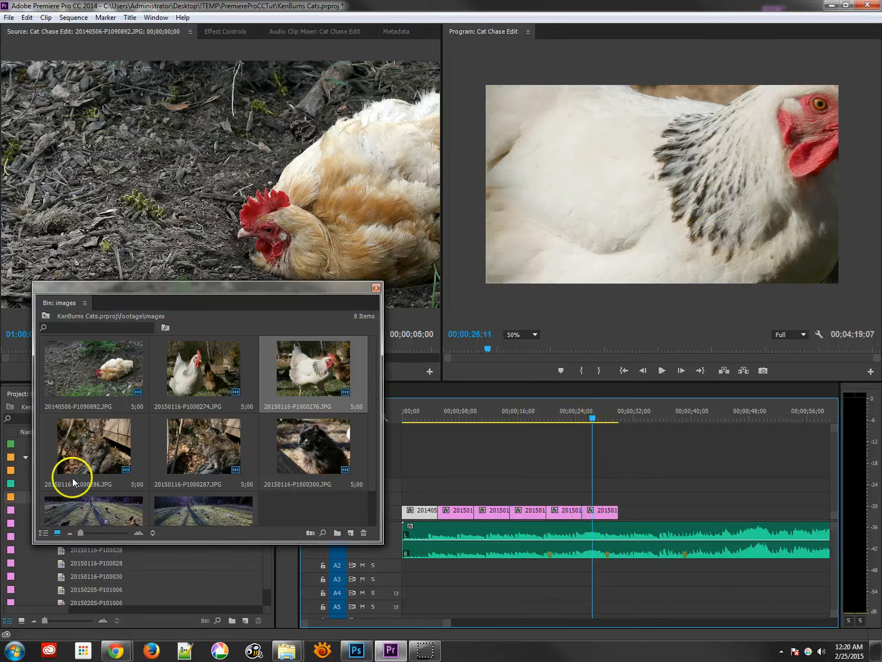
# - Append the two remaining 20150205 field photos to the end of V1 and save the project
pyautogui.click(89, 507)
pyautogui.moveTo(148, 503); pyautogui.dragTo(624, 510)
pyautogui.moveTo(622, 414); pyautogui.dragTo(638, 417)
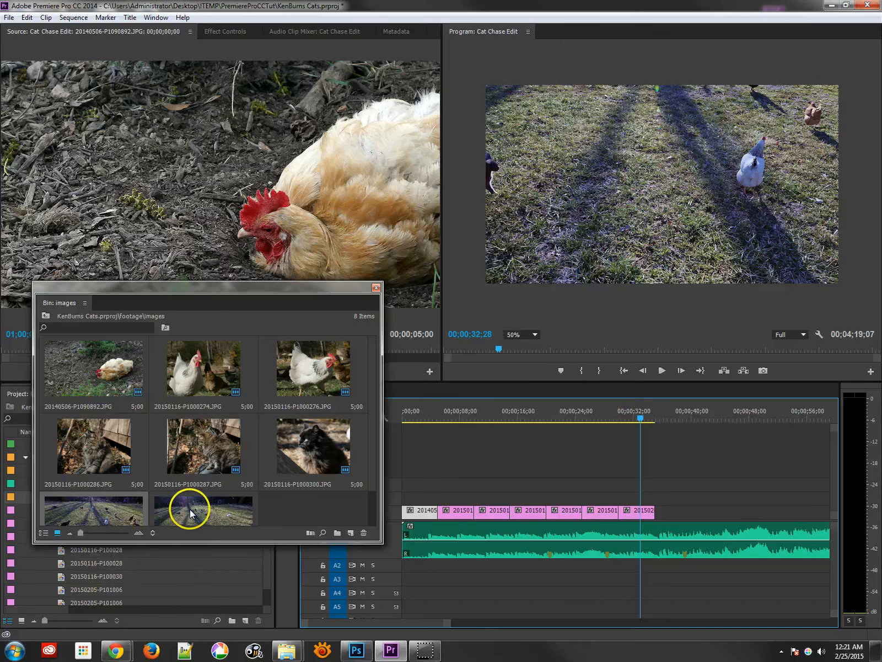
pyautogui.moveTo(186, 512); pyautogui.dragTo(655, 516)
pyautogui.moveTo(607, 415); pyautogui.dragTo(459, 418)
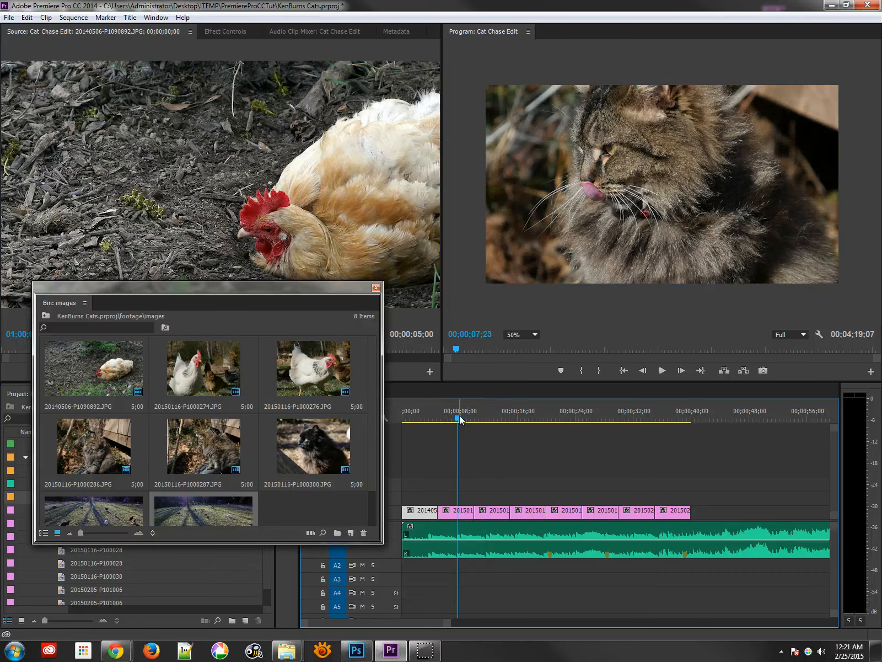
pyautogui.hotkey('ctrl', 's')
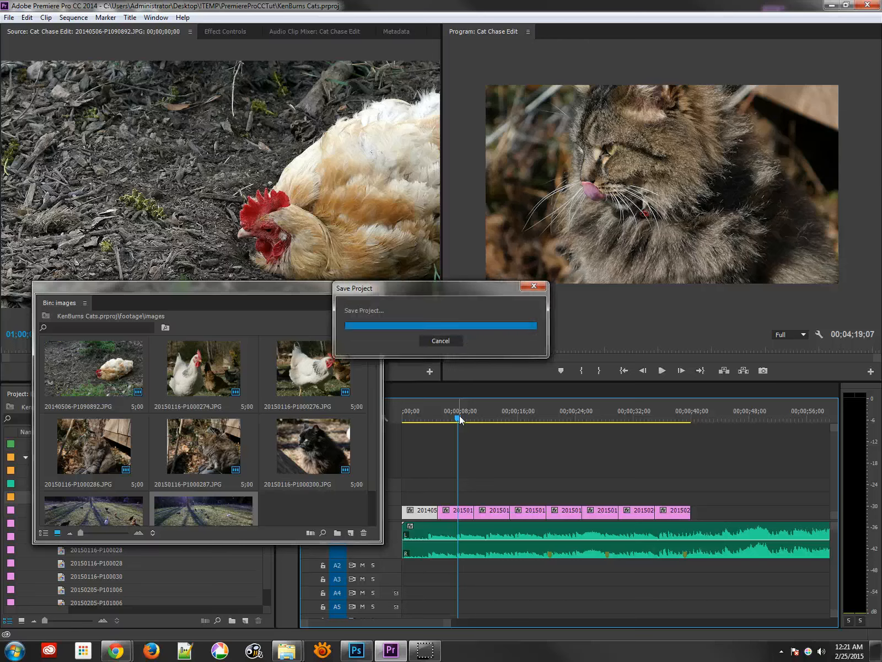